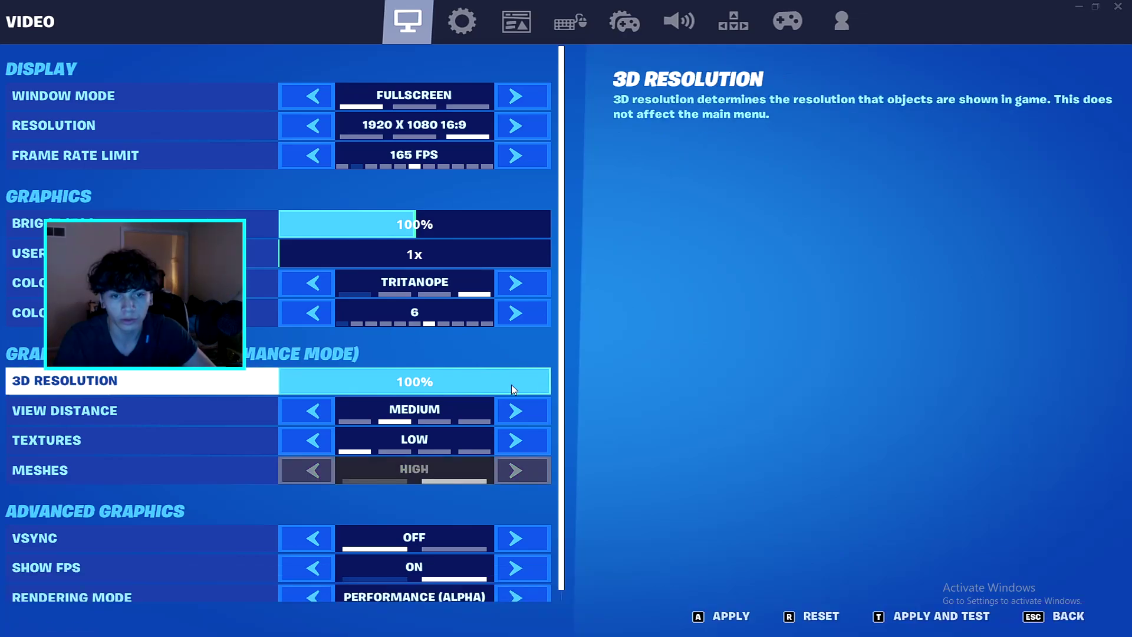
# Set the 3D resolution to 100%, apply the video settings and return to the match.
pyautogui.click(511, 382)
pyautogui.press('a')
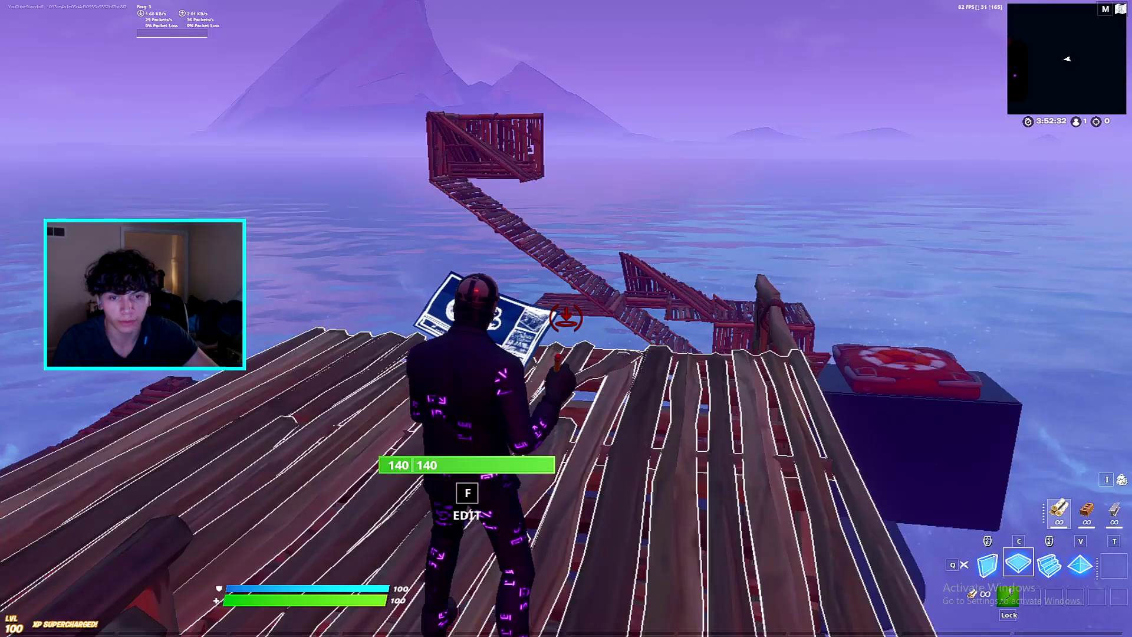
pyautogui.press('Escape')
# Enter build mode and place wooden building pieces around the character to test performance in the match.
pyautogui.press('q')
pyautogui.click(566, 318)
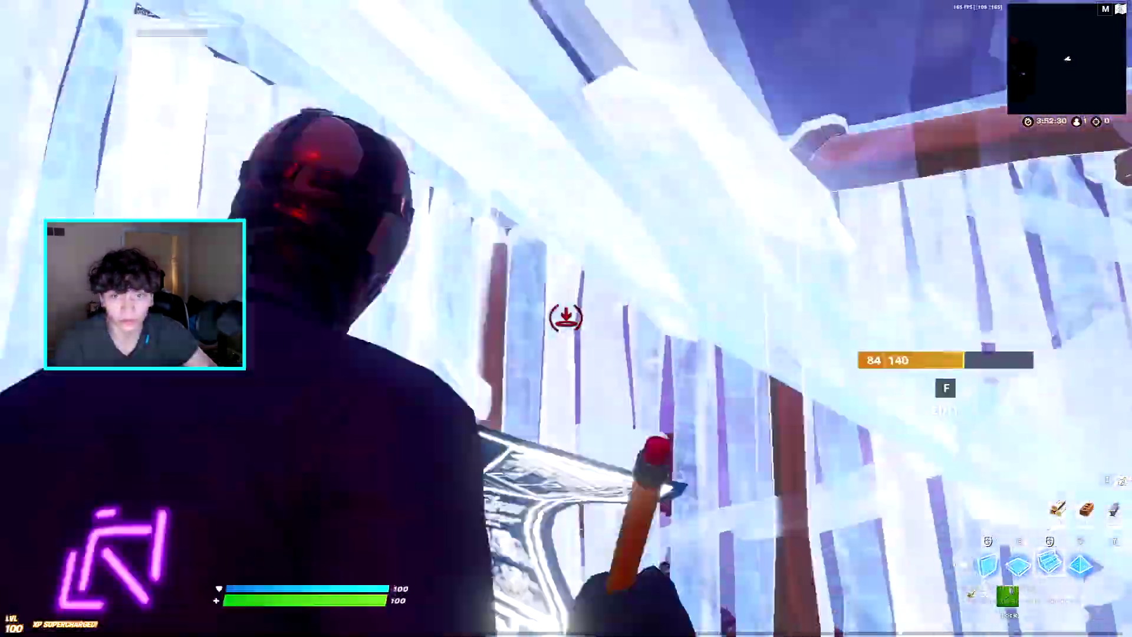
pyautogui.click(566, 318)
pyautogui.click(566, 319)
pyautogui.click(566, 318)
pyautogui.click(565, 319)
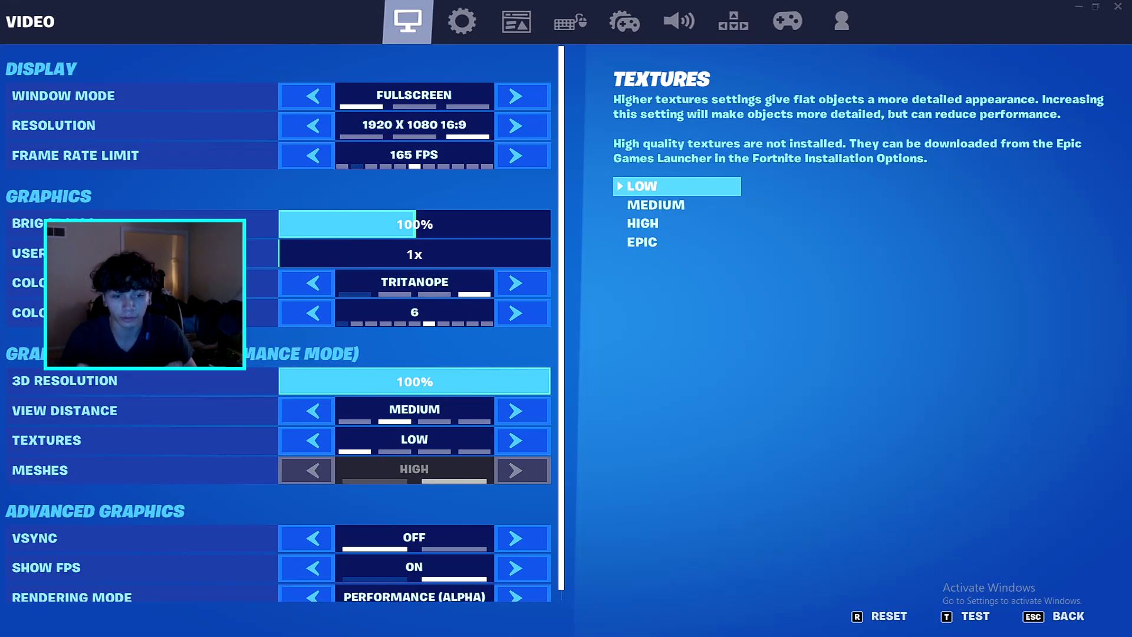
# Try the High textures setting, switch textures back to Low and apply the video settings.
pyautogui.click(519, 441)
pyautogui.click(506, 441)
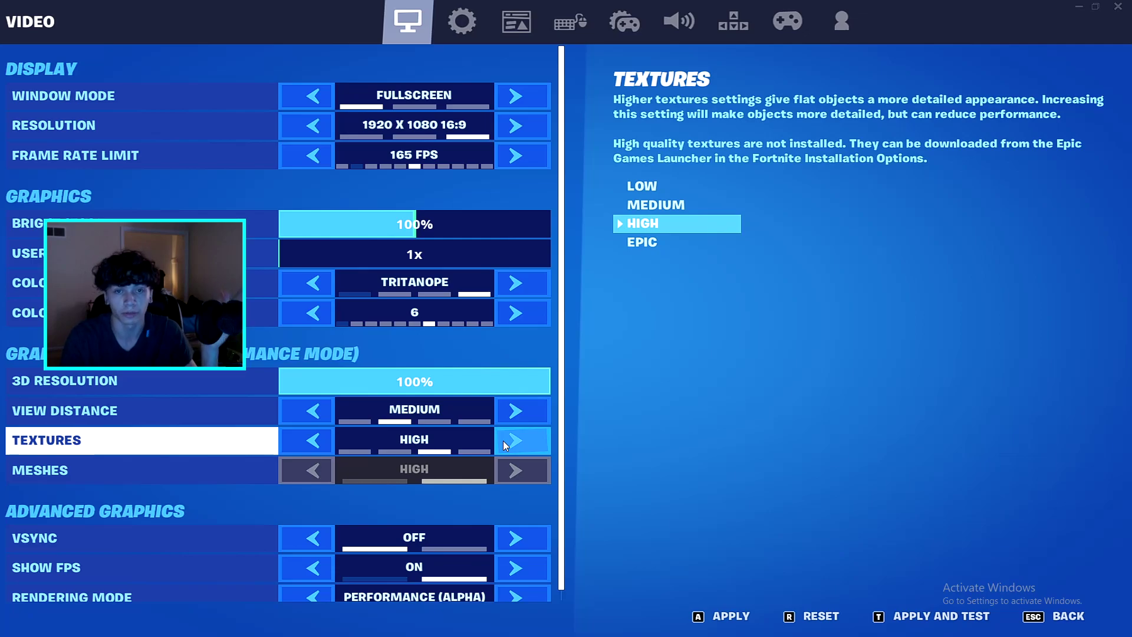
pyautogui.click(309, 445)
pyautogui.click(309, 445)
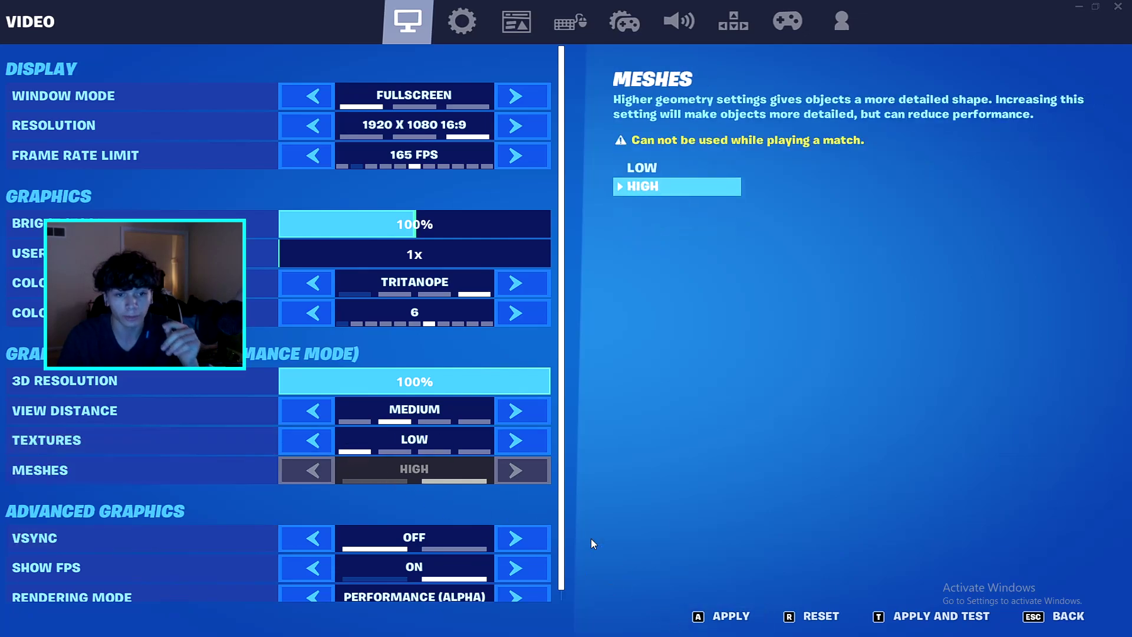
pyautogui.click(724, 616)
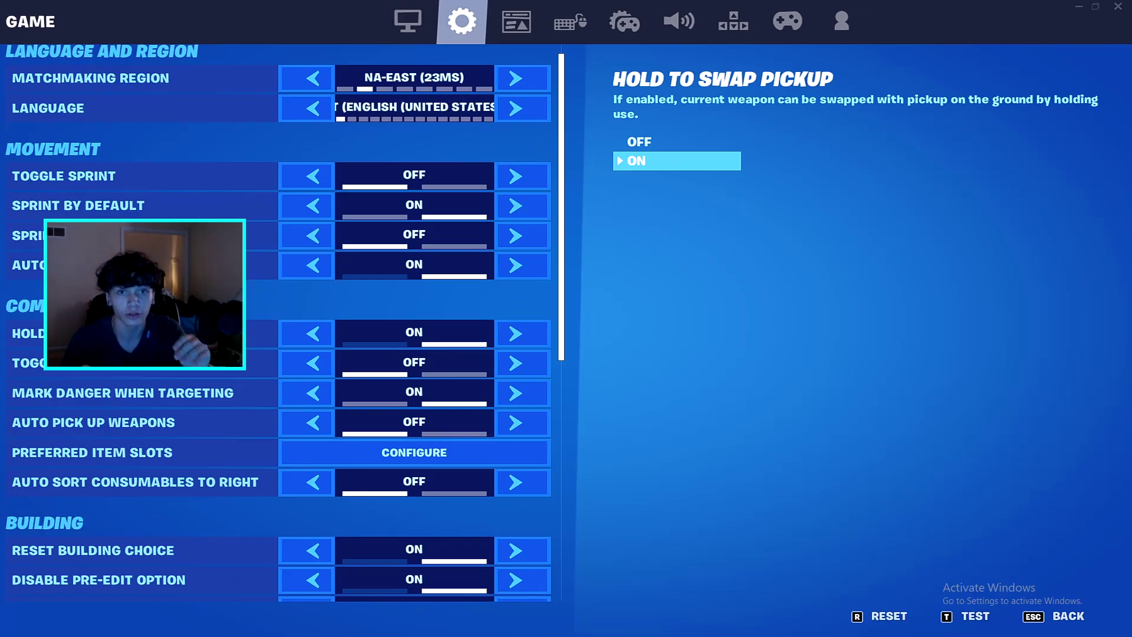
# Review the game settings down to the replay recording options and open the keyboard and mouse settings.
pyautogui.scroll(-5, 258, 411)
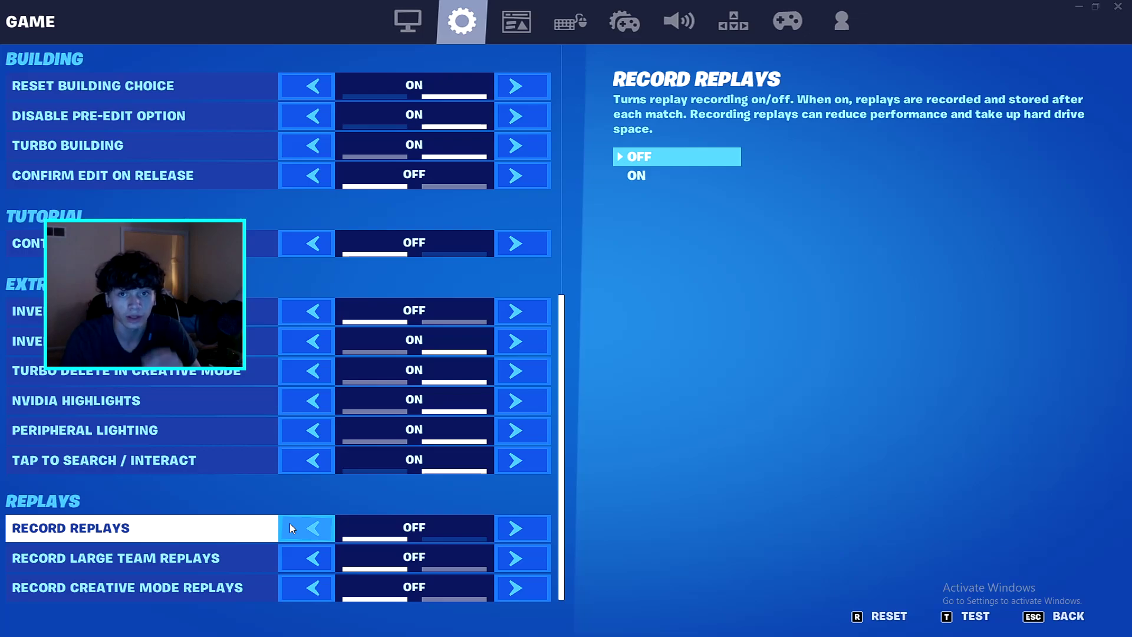
pyautogui.click(569, 22)
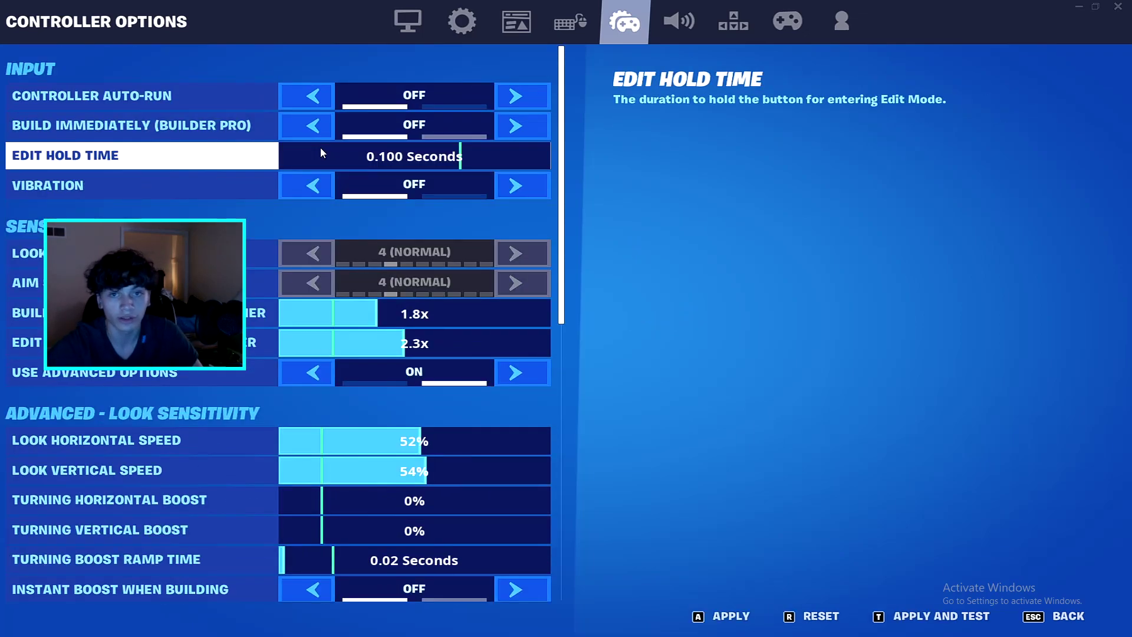
# Set the controller's edit hold time to 0.100 seconds and apply the change.
pyautogui.moveTo(320, 148); pyautogui.dragTo(233, 168)
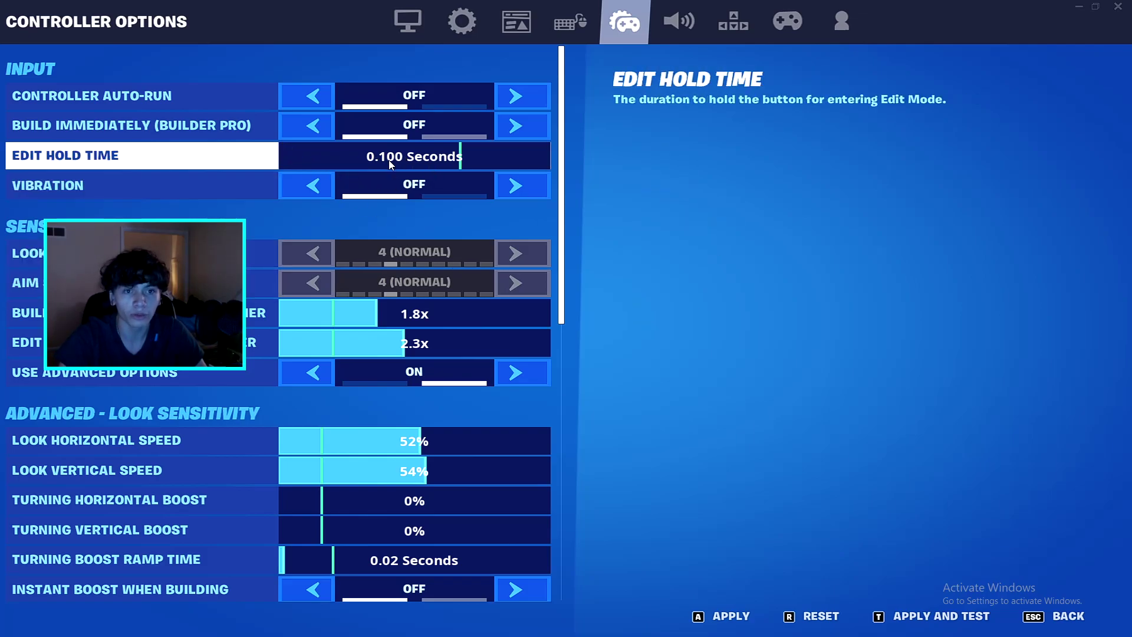
pyautogui.moveTo(389, 164); pyautogui.dragTo(461, 165)
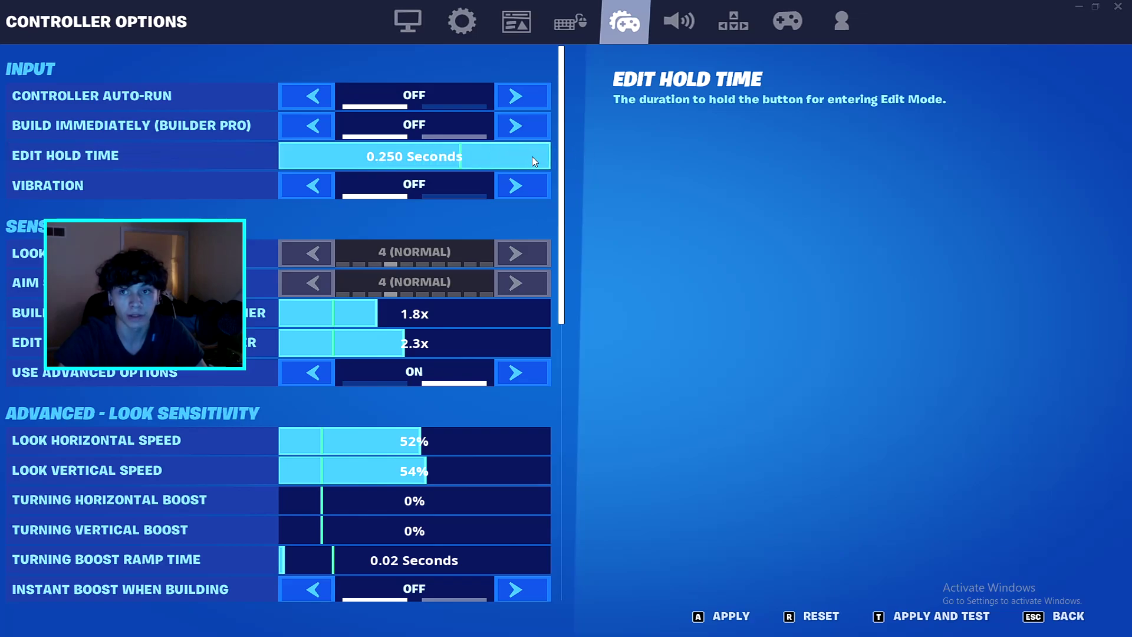
pyautogui.moveTo(416, 156); pyautogui.dragTo(281, 157)
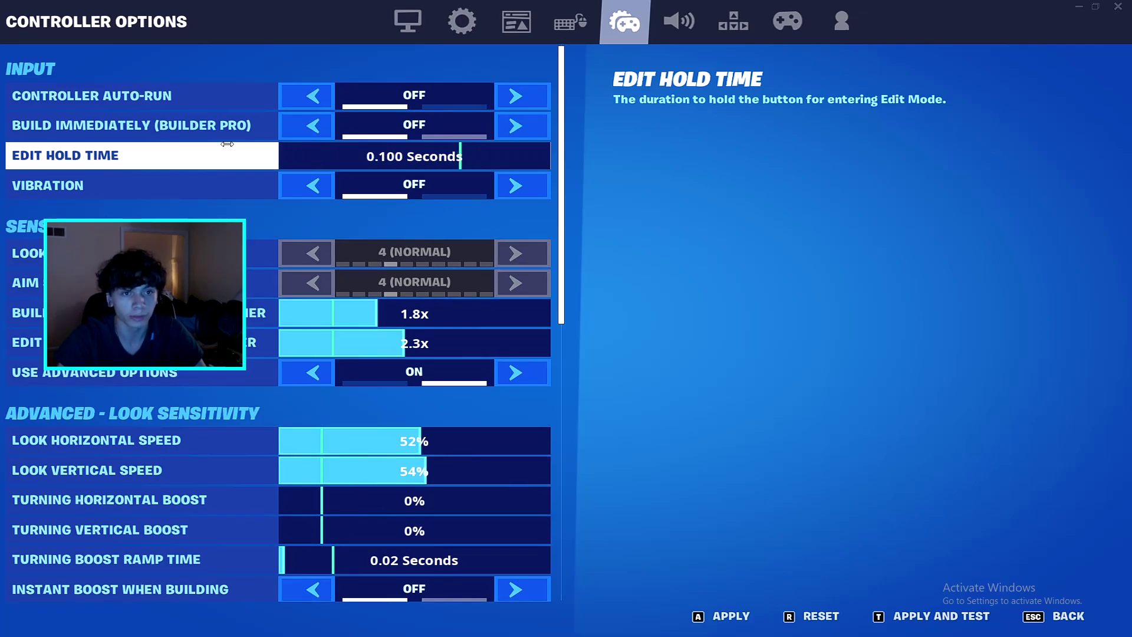
pyautogui.click(697, 613)
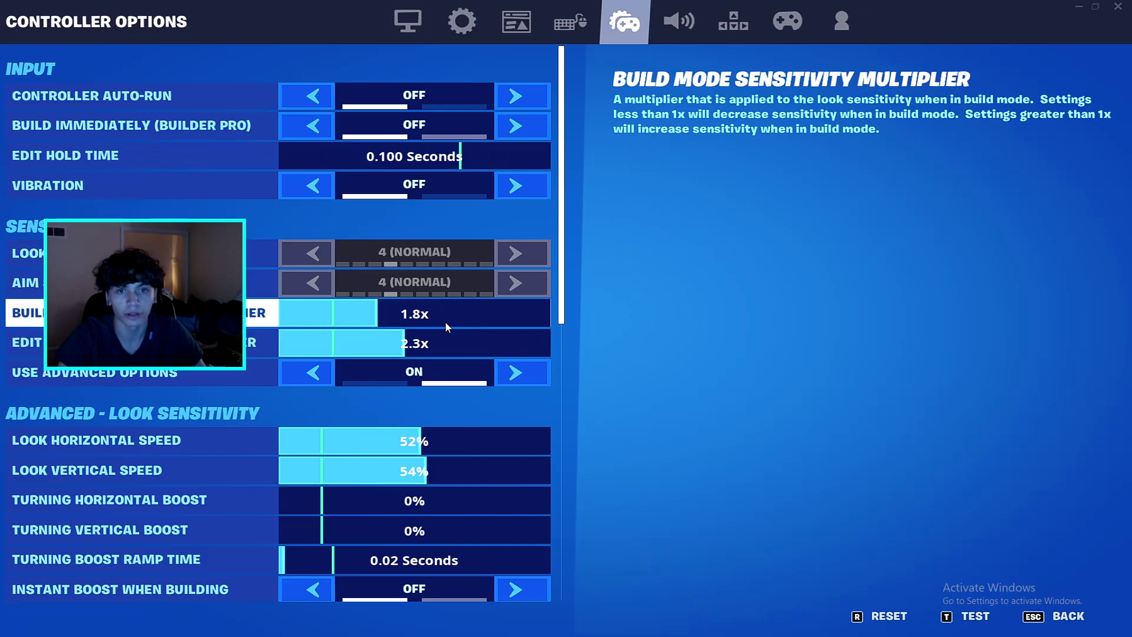
# Review the remaining controller options and the actions available for the Switch Mode / Edit binding in the combat controls.
pyautogui.scroll(-10, 445, 322)
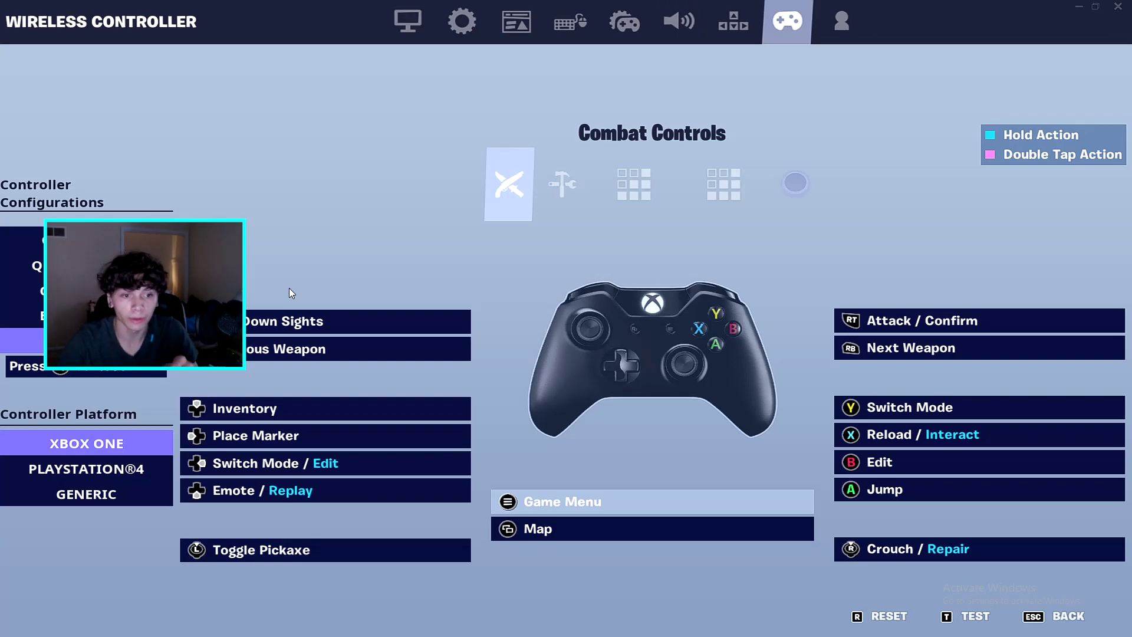
pyautogui.click(300, 465)
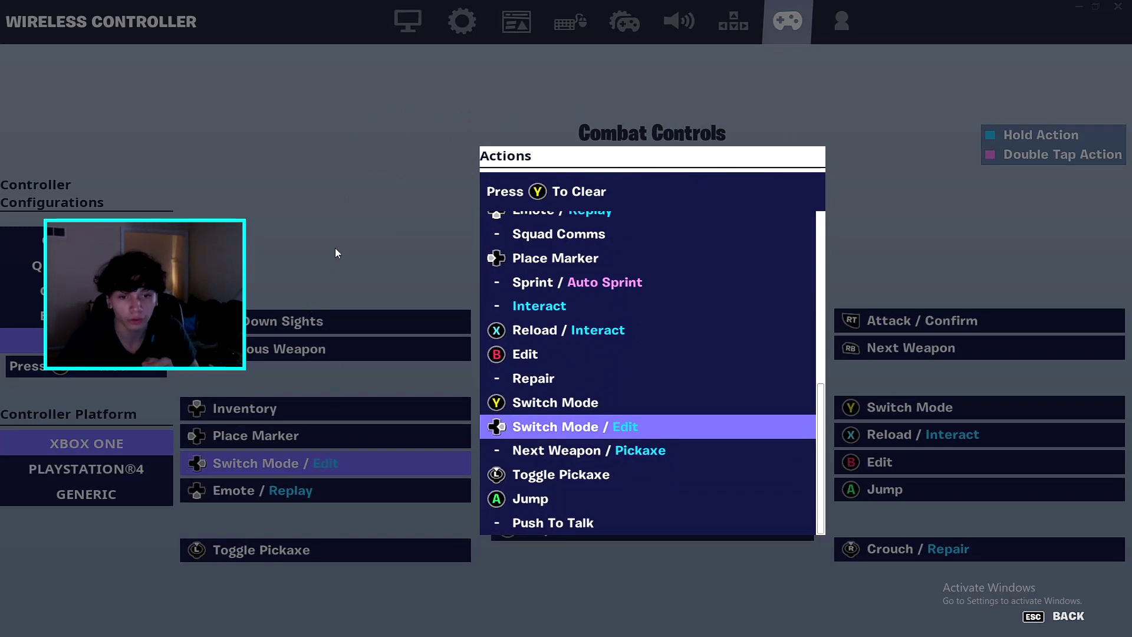
pyautogui.click(341, 231)
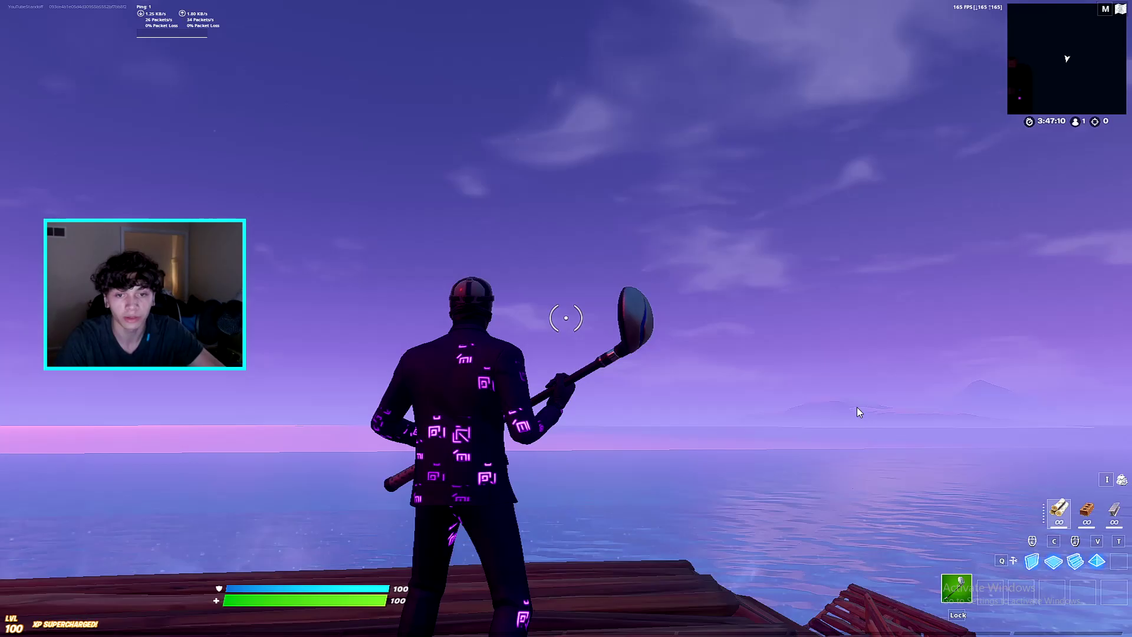
# Place a wooden floor and several more building pieces in the match.
pyautogui.press('c')
pyautogui.click(565, 318)
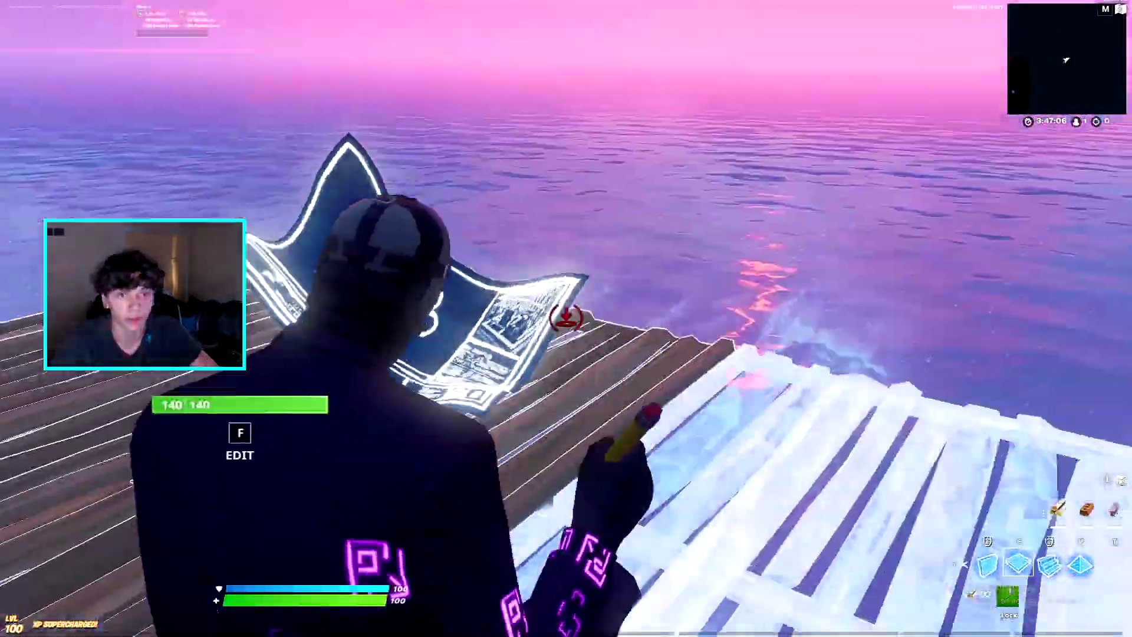
pyautogui.click(565, 318)
pyautogui.click(566, 318)
pyautogui.click(565, 318)
pyautogui.click(566, 318)
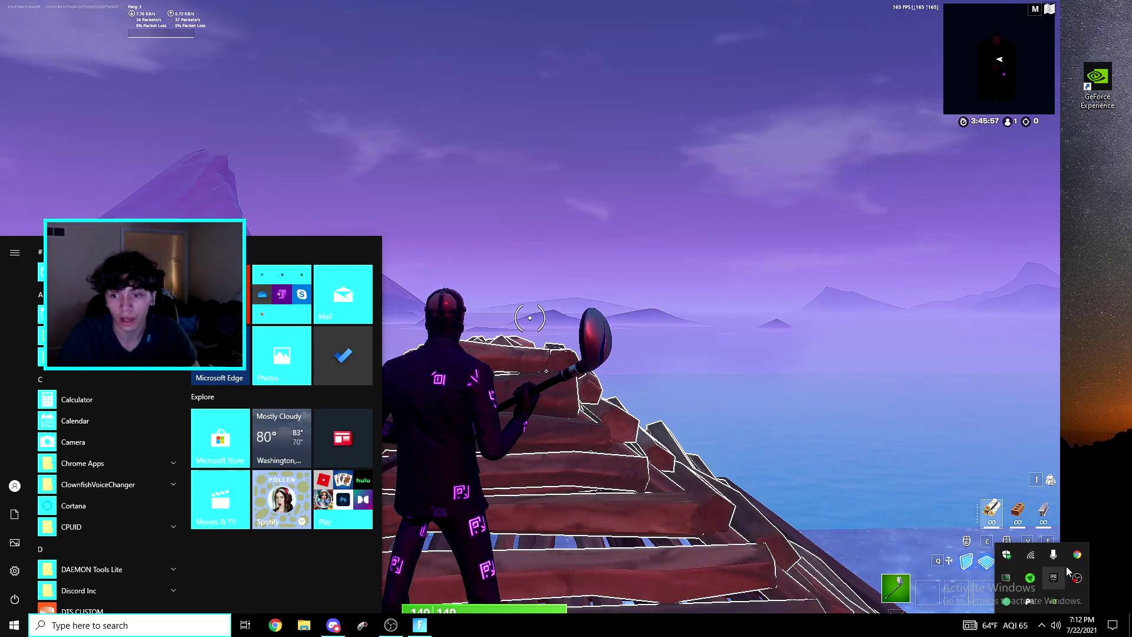
# Check the background apps in the Windows notification area and open Manage 3D Settings in NVIDIA Control Panel.
pyautogui.rightClick(1081, 558)
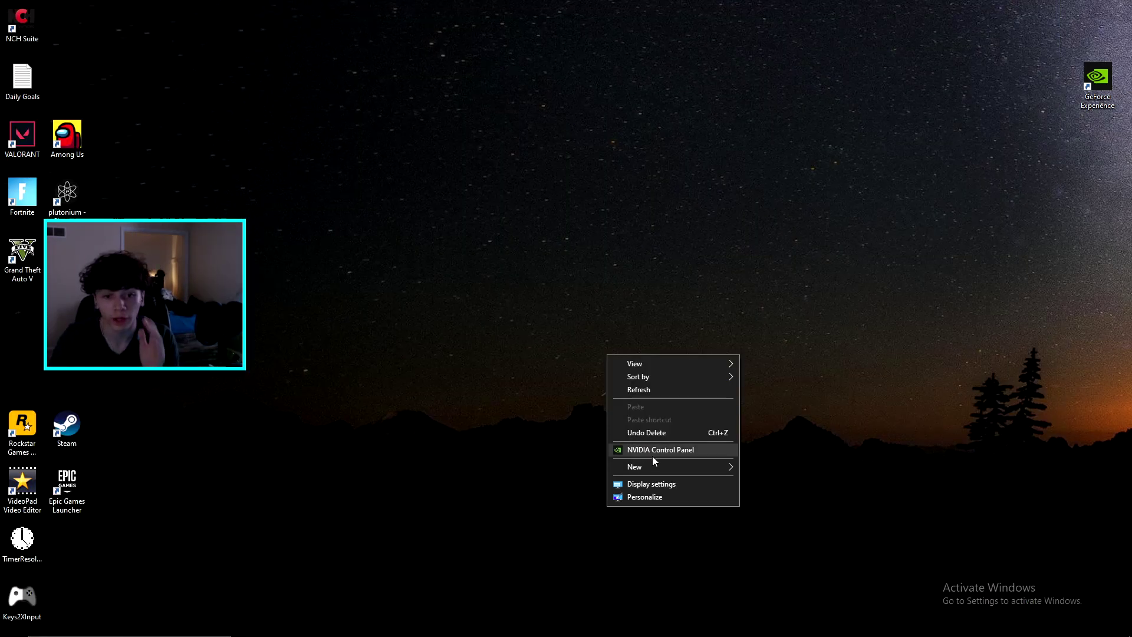
pyautogui.click(652, 455)
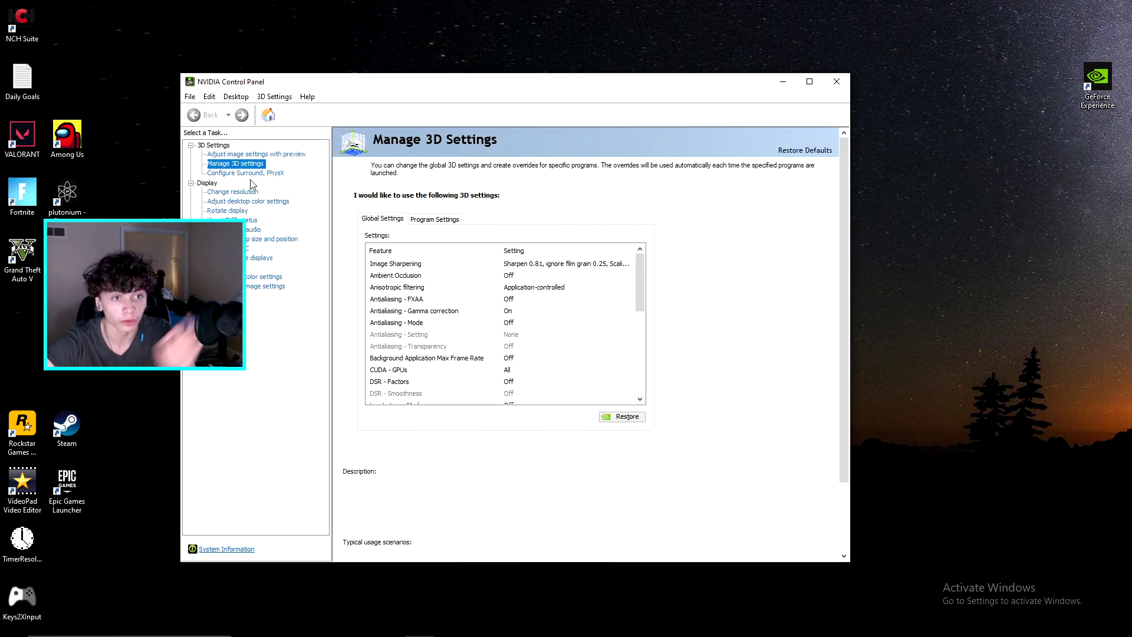
pyautogui.click(248, 154)
pyautogui.click(247, 165)
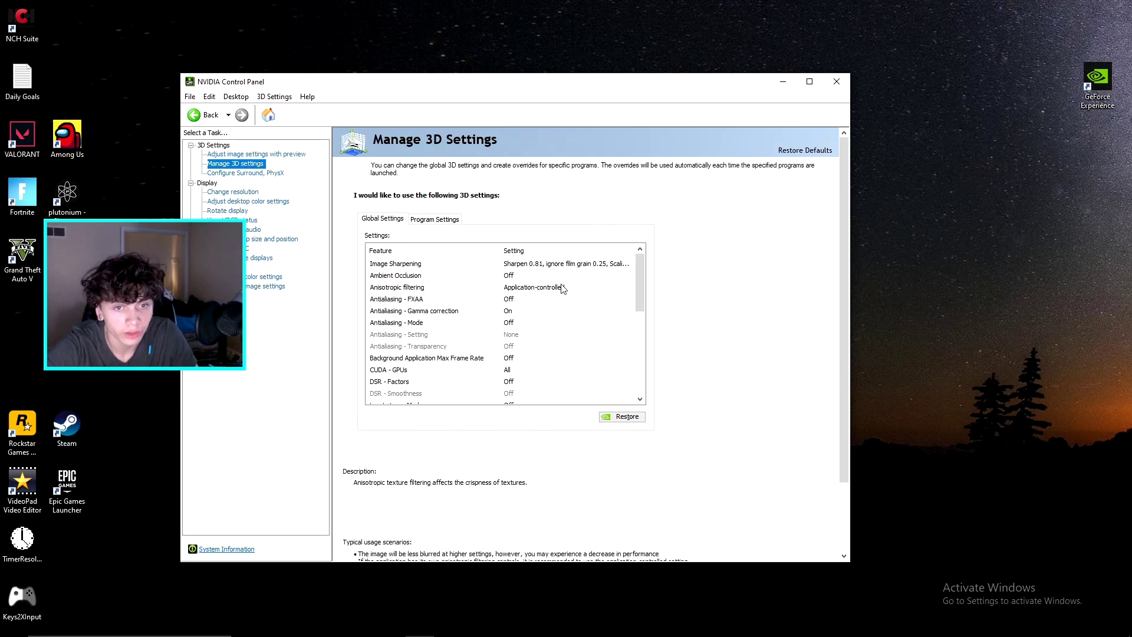
# Confirm Image Sharpening as on with Sharpen 0.81, Ignore film grain 0.25 and GPU Scaling disabled.
pyautogui.click(549, 270)
pyautogui.click(550, 270)
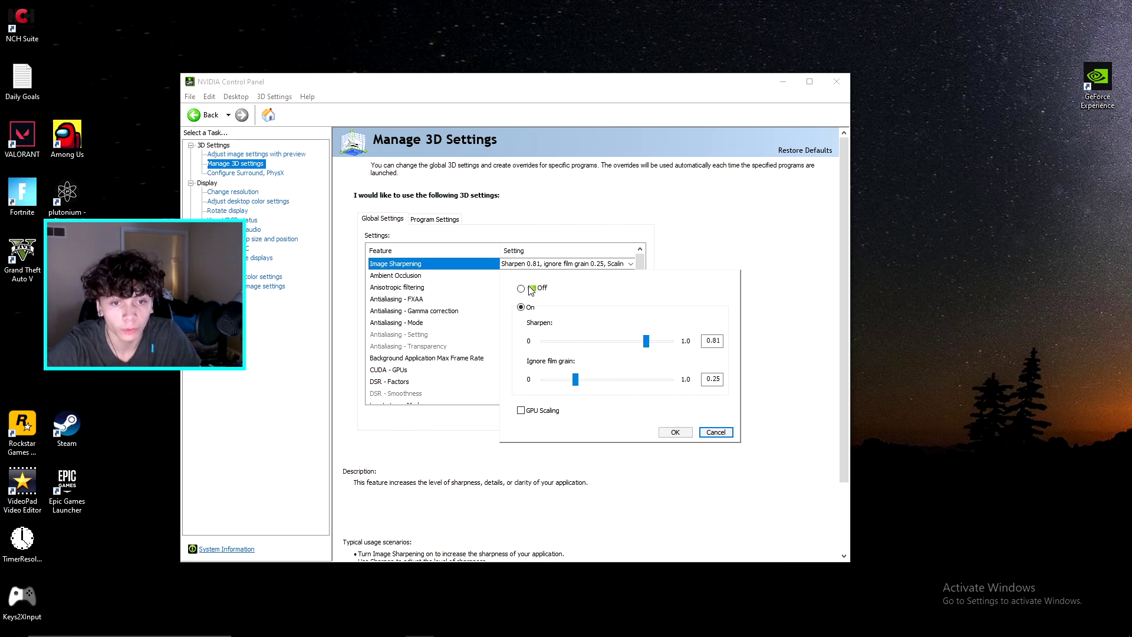
pyautogui.click(675, 432)
# Set Monitor Technology to G-SYNC Compatible in the global 3D settings.
pyautogui.moveTo(694, 273); pyautogui.dragTo(692, 302)
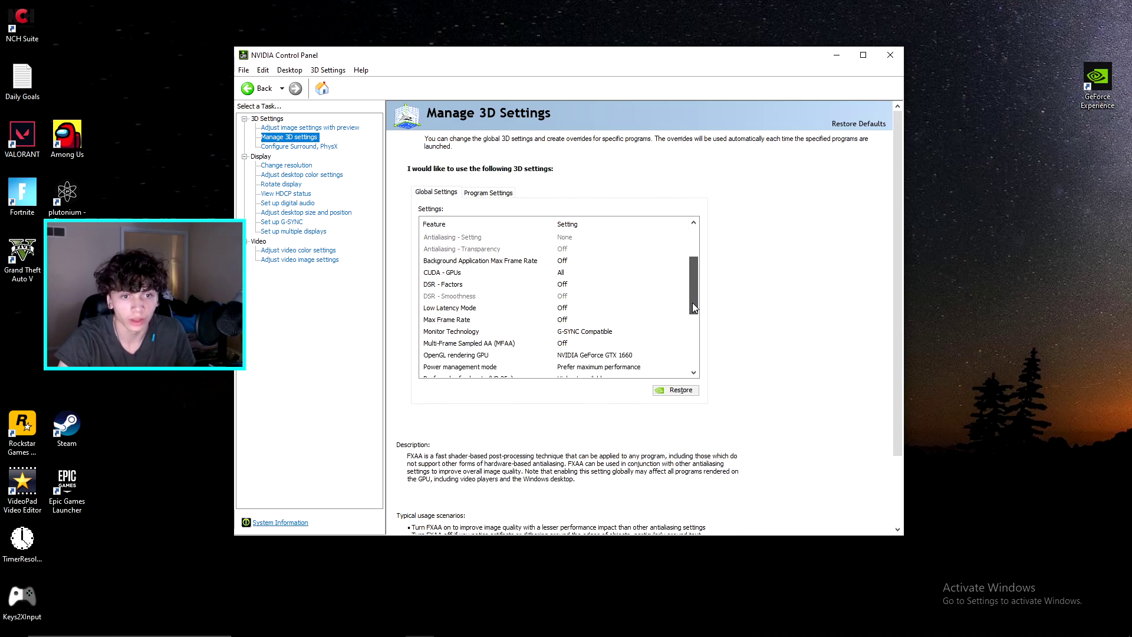
pyautogui.scroll(-1, 572, 312)
pyautogui.click(572, 299)
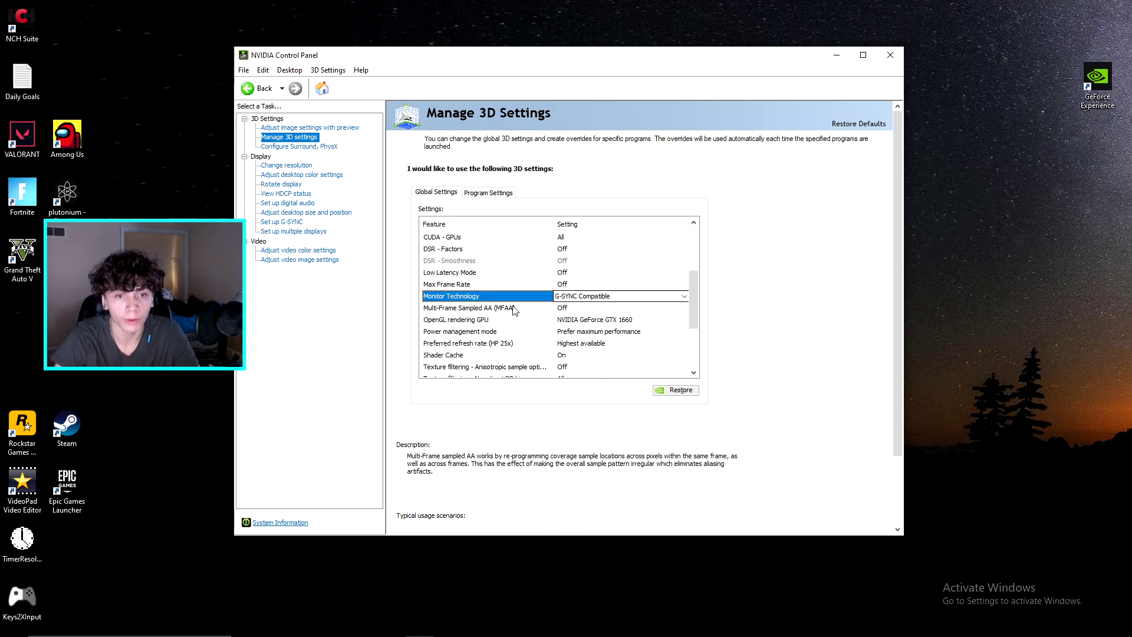
pyautogui.click(571, 300)
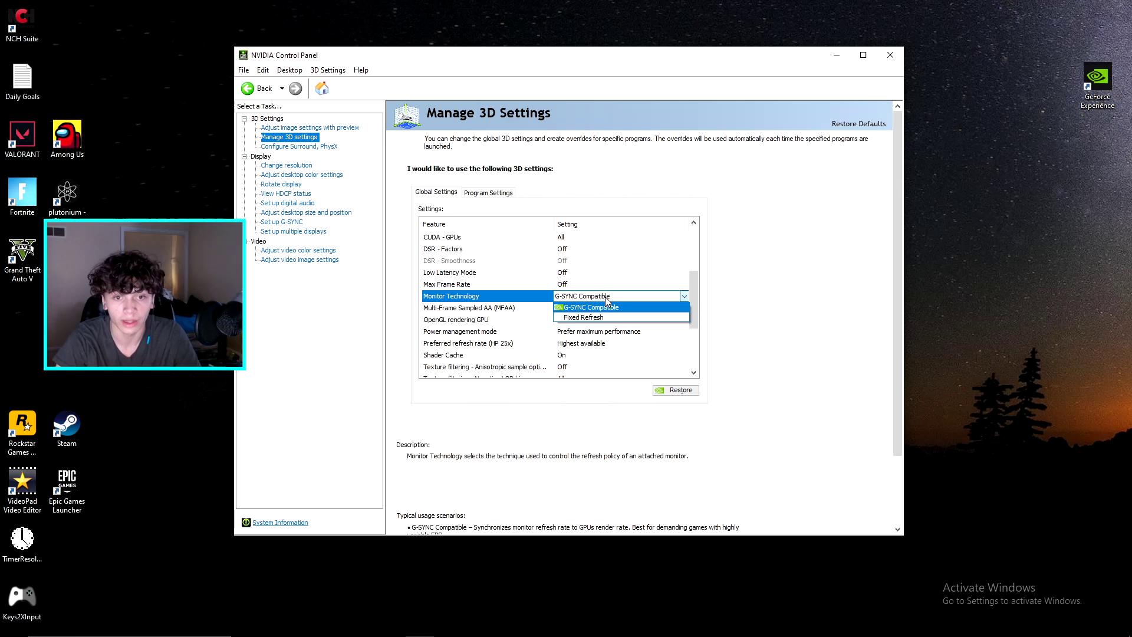
pyautogui.click(607, 301)
pyautogui.click(607, 301)
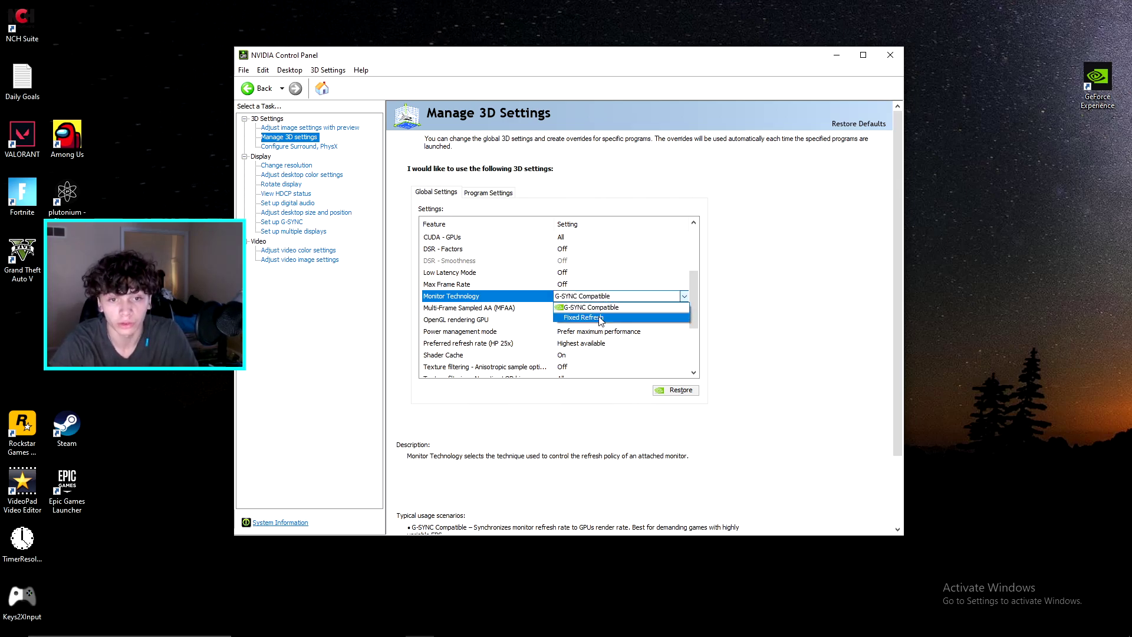
pyautogui.click(610, 299)
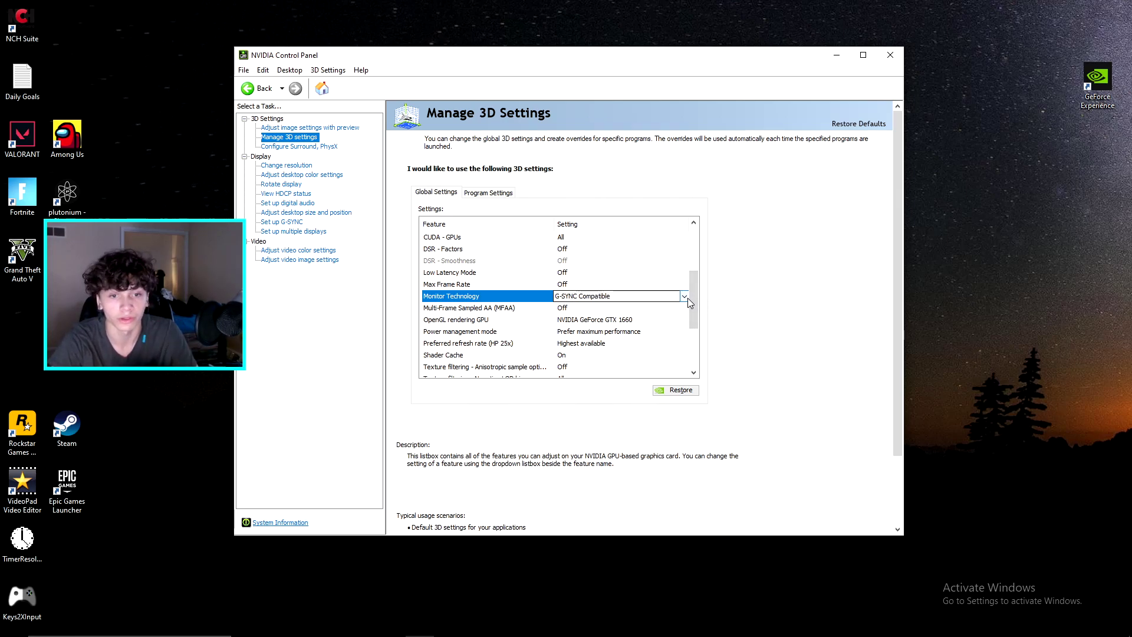
# Set Texture filtering - Quality to High performance in the global 3D settings.
pyautogui.scroll(-3, 687, 298)
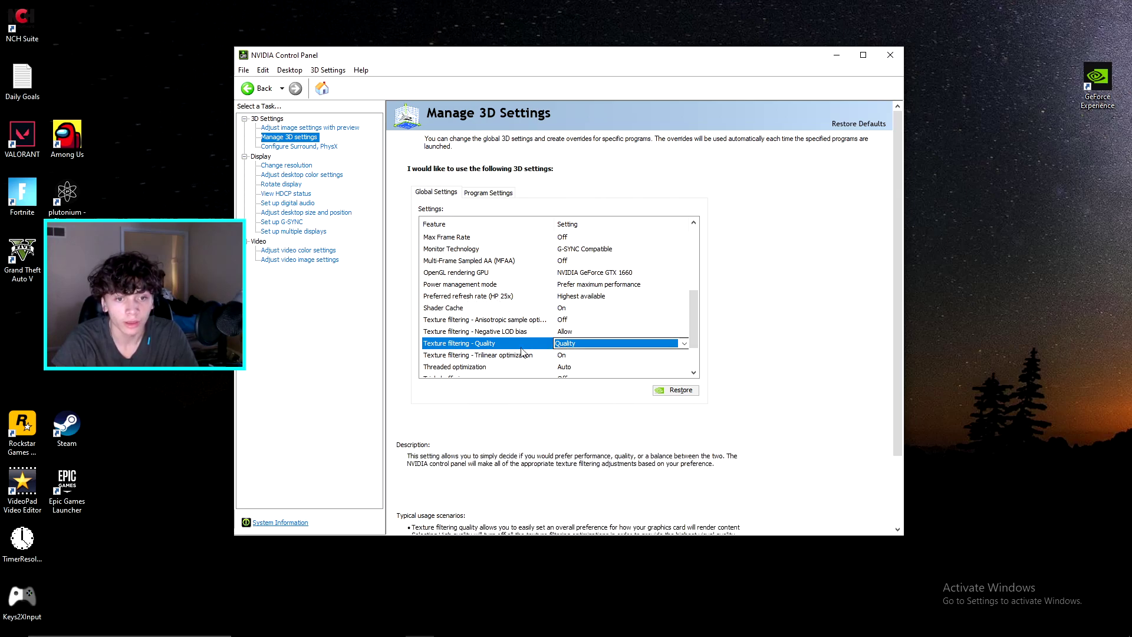
pyautogui.click(575, 345)
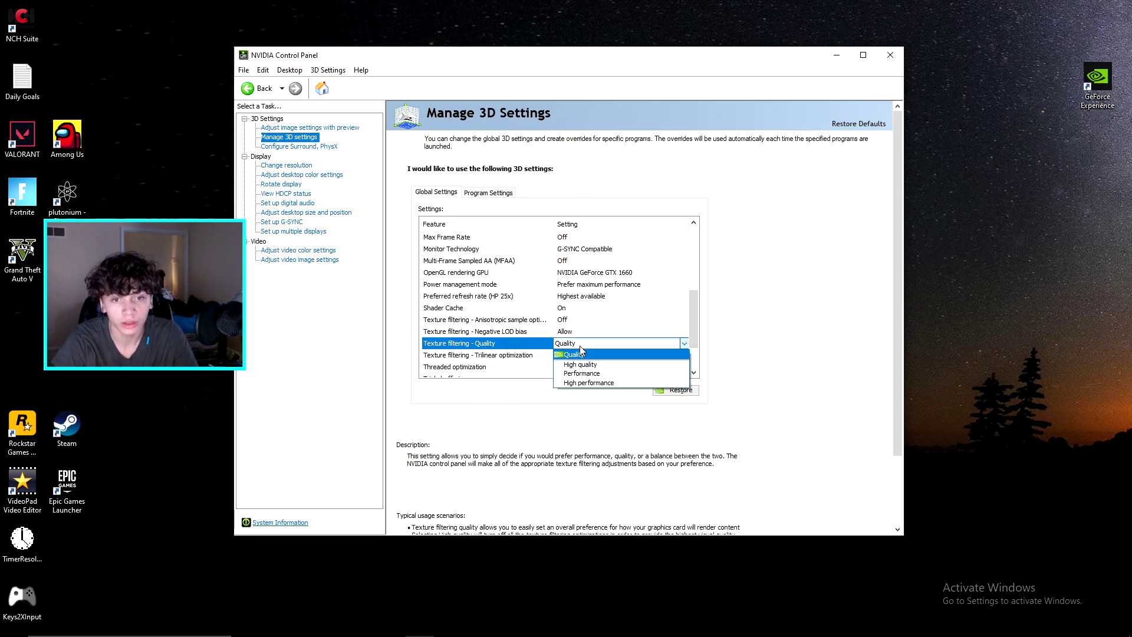
pyautogui.click(592, 383)
# Recheck the global 3D settings, confirm High performance for Texture filtering - Quality and apply the changes.
pyautogui.scroll(5, 569, 349)
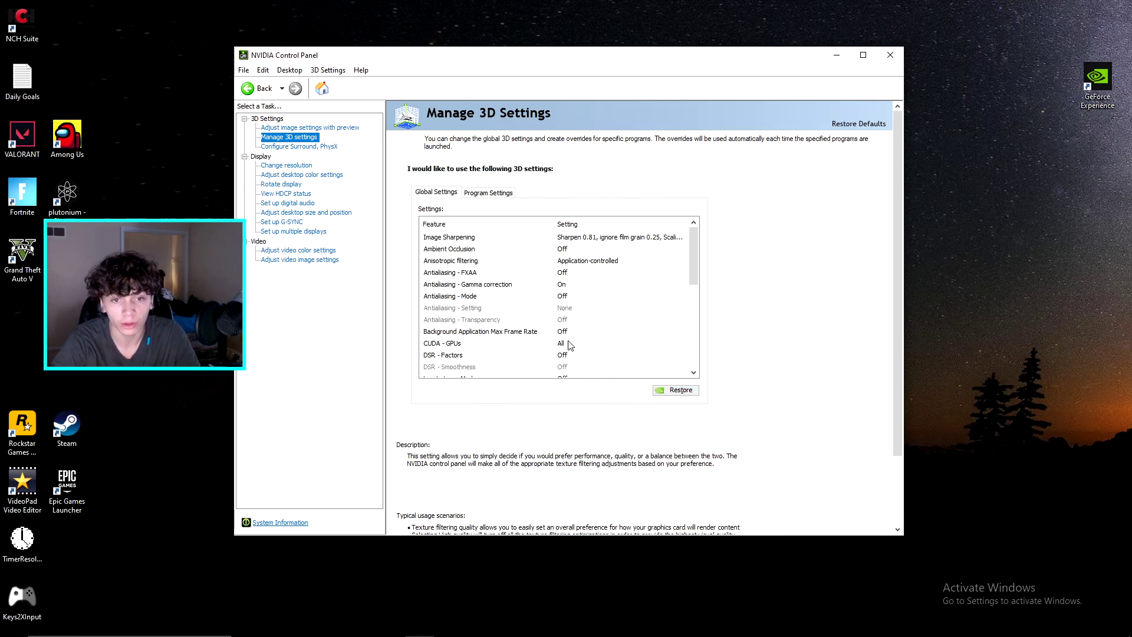
pyautogui.scroll(-4, 572, 354)
pyautogui.click(582, 367)
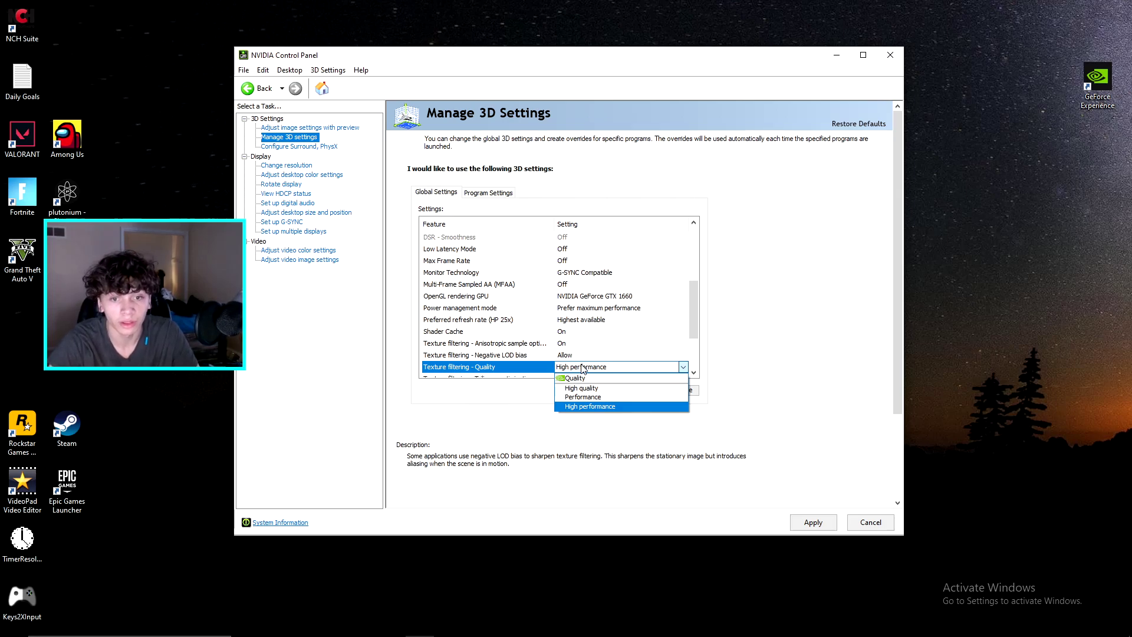
pyautogui.click(737, 360)
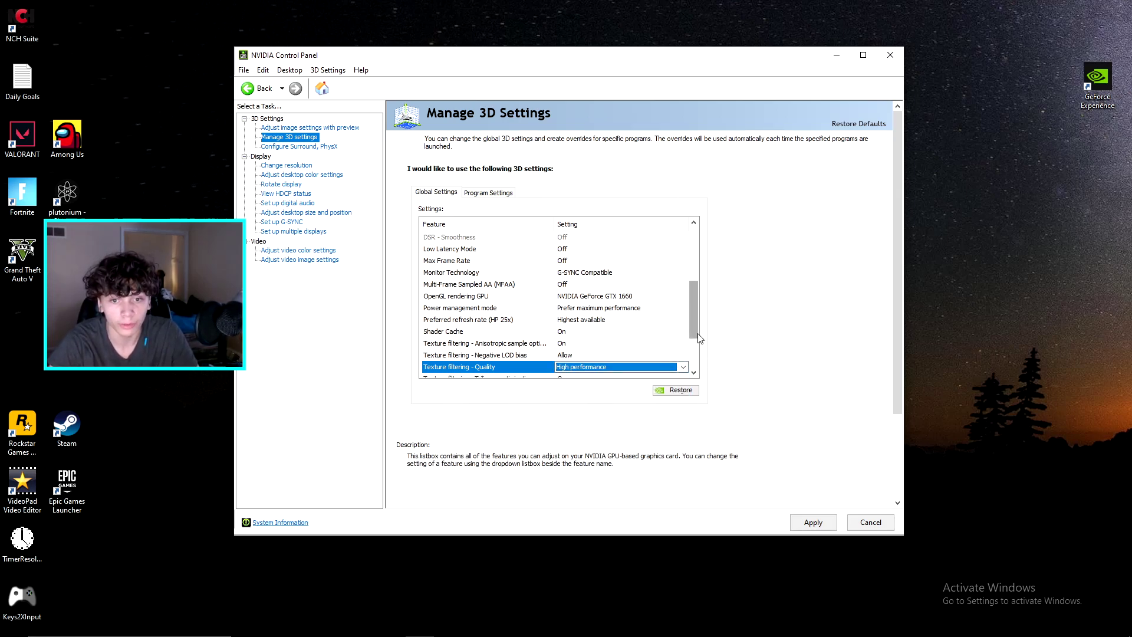
pyautogui.scroll(-2, 648, 331)
pyautogui.click(597, 308)
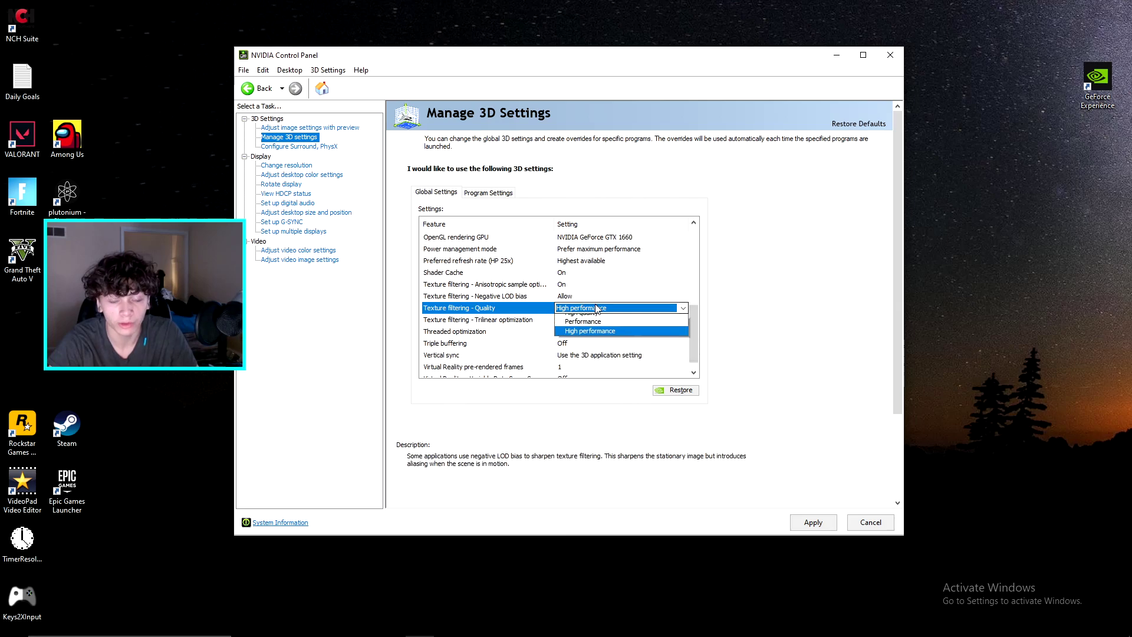
pyautogui.click(589, 331)
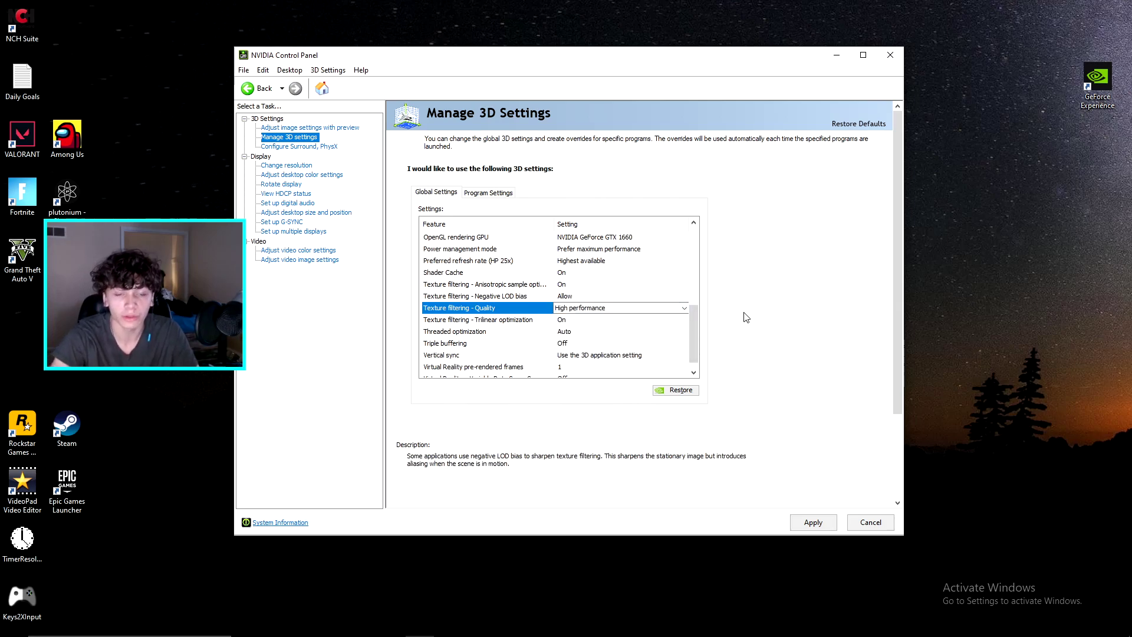
pyautogui.moveTo(695, 319); pyautogui.dragTo(693, 334)
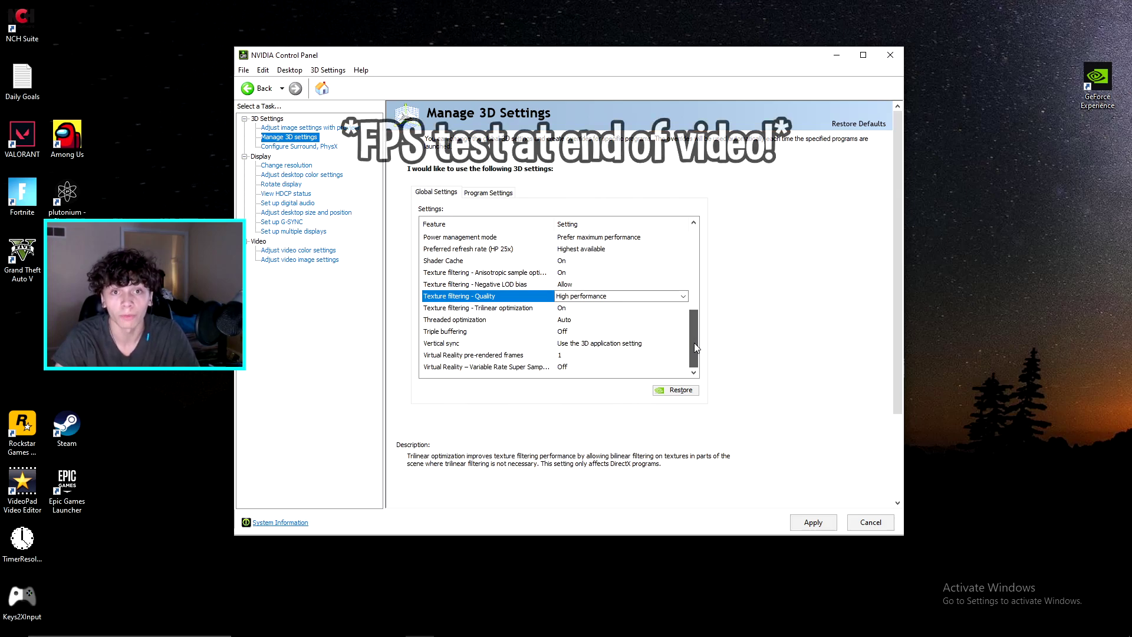
pyautogui.click(814, 521)
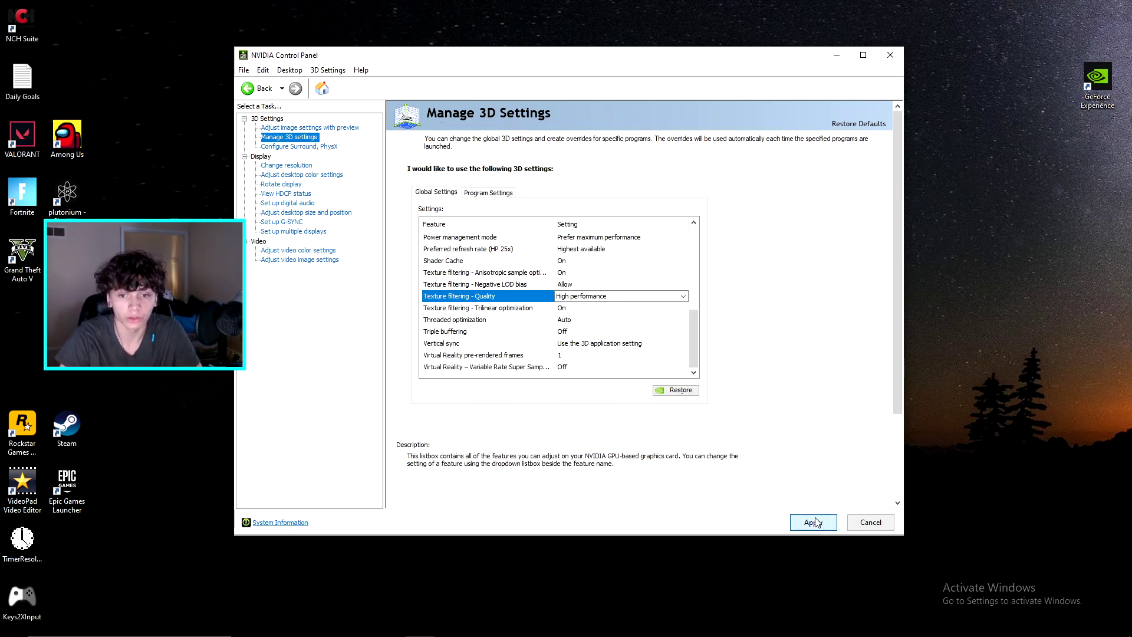
# Close the graphics control panel and open a Command Prompt window for the power plan command.
pyautogui.click(891, 56)
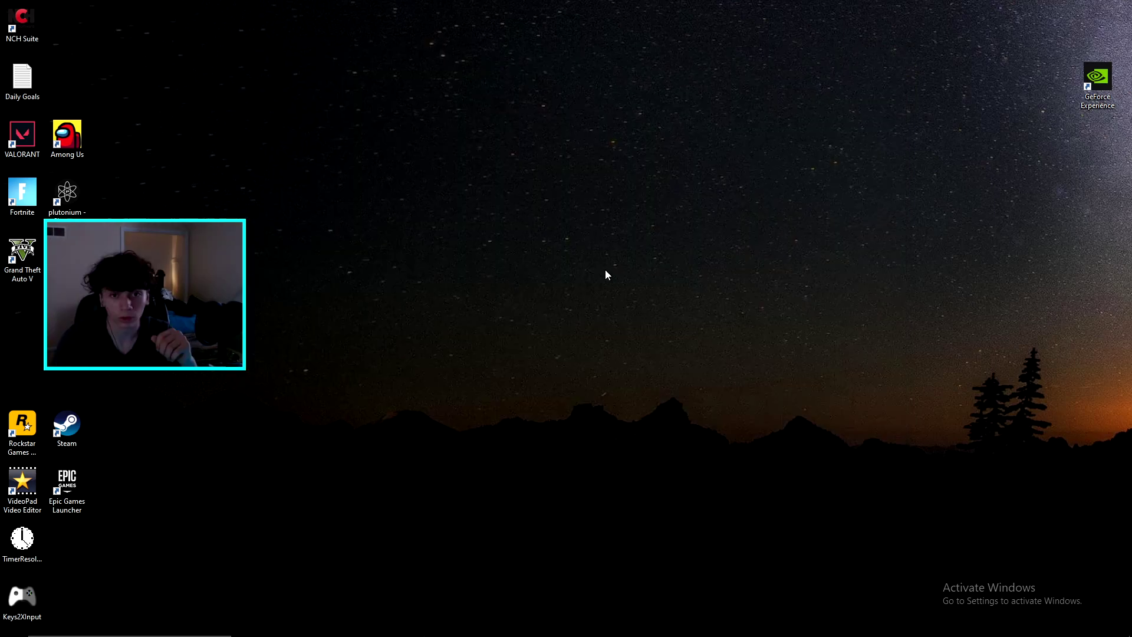
pyautogui.click(175, 624)
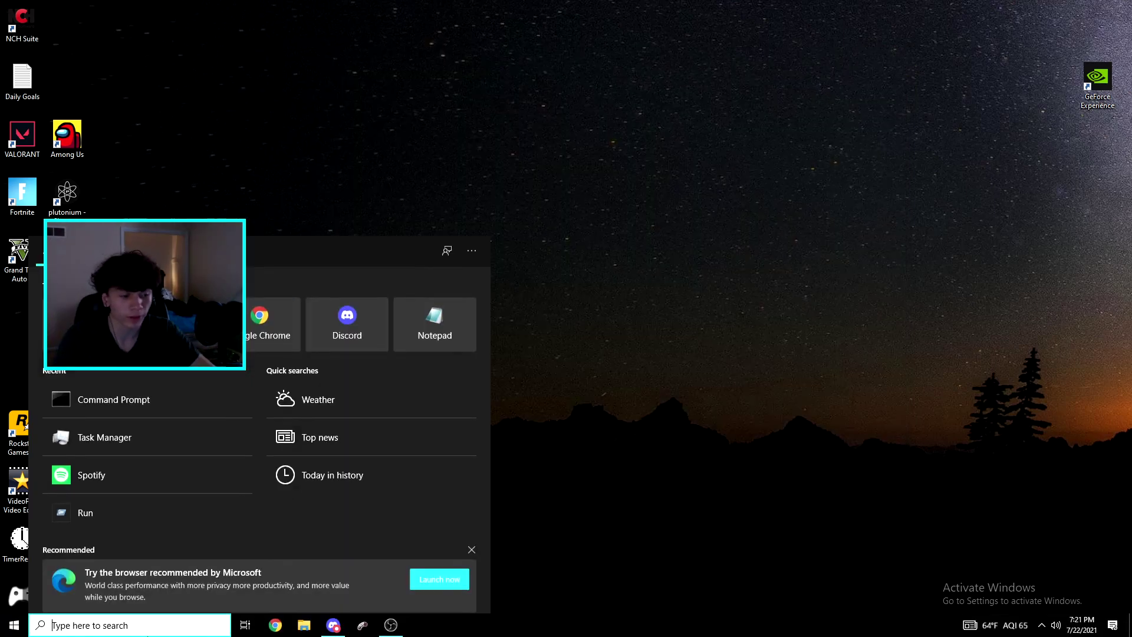
pyautogui.write('cm')
pyautogui.click(277, 395)
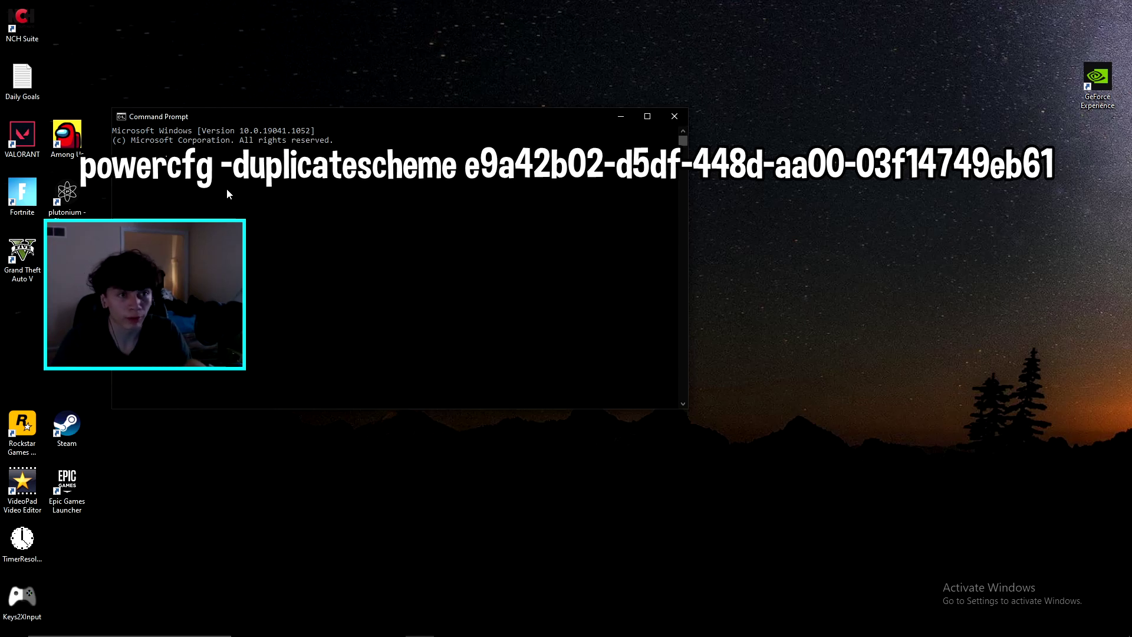
pyautogui.click(674, 115)
# Open Power Options in the Windows Control Panel and choose the Ultimate Performance power plan.
pyautogui.click(160, 624)
pyautogui.write('po')
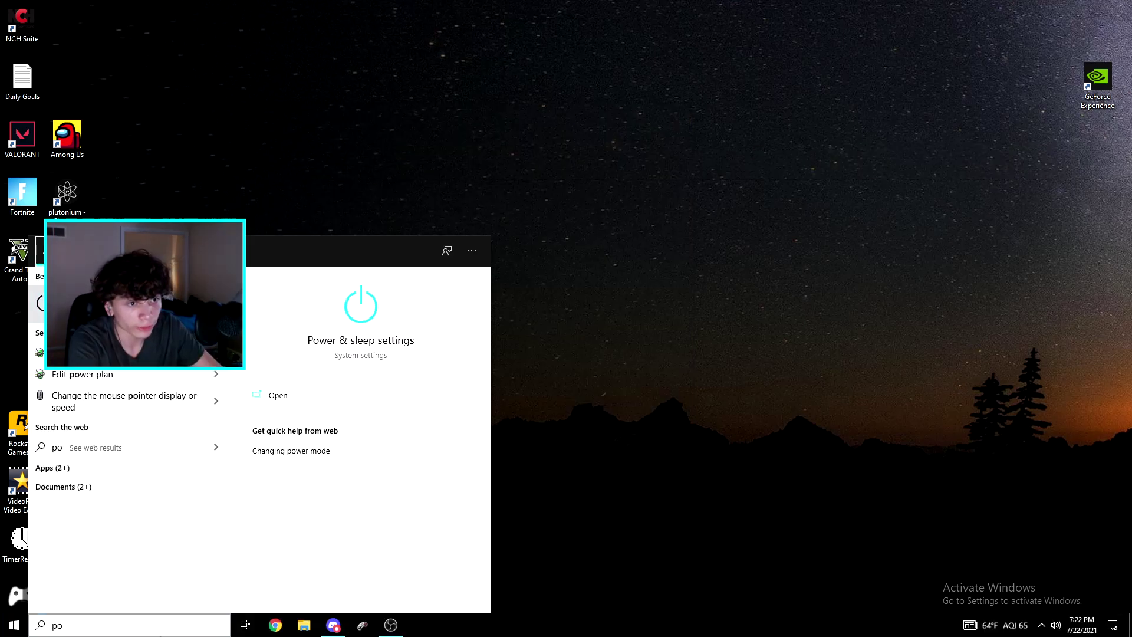
pyautogui.press('BackSpace')
pyautogui.press('BackSpace')
pyautogui.write('con')
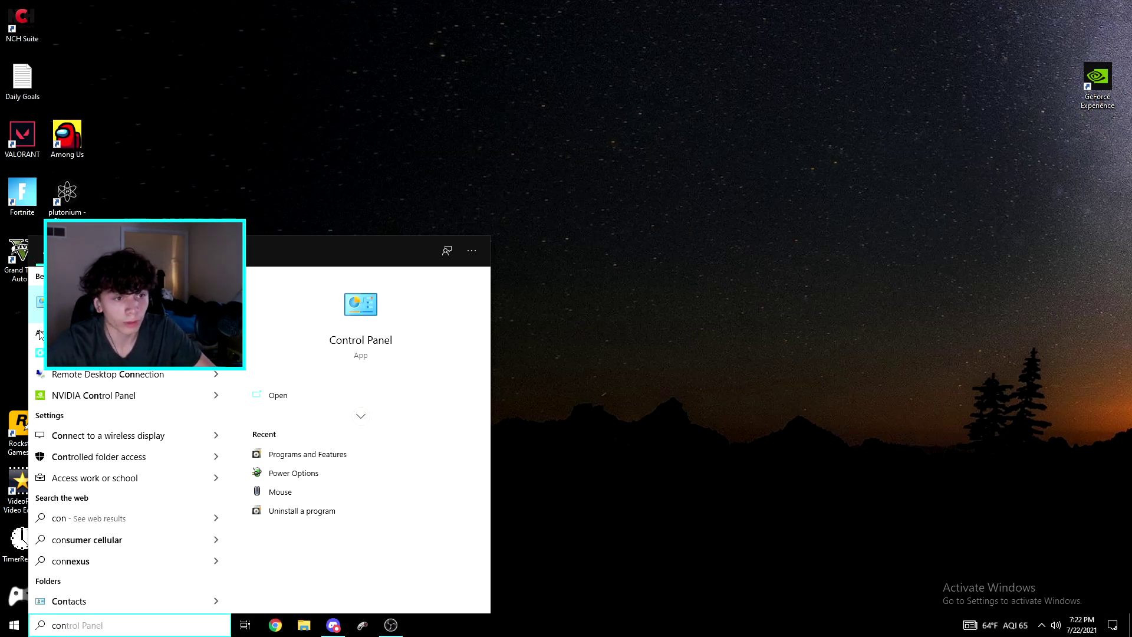
pyautogui.press('Return')
pyautogui.click(287, 288)
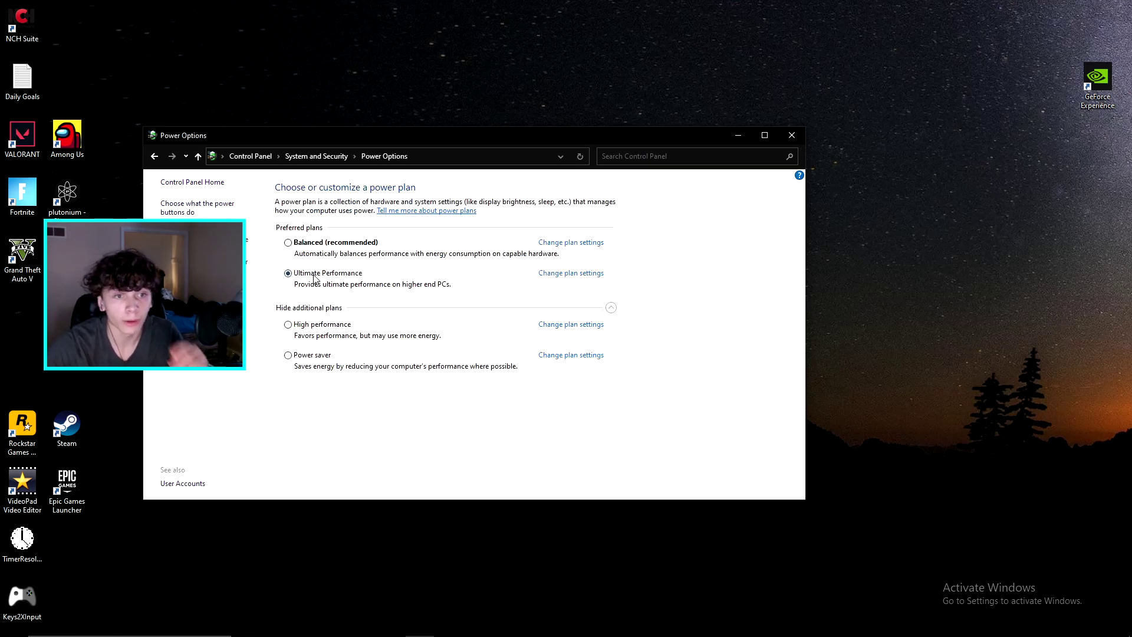
pyautogui.click(792, 136)
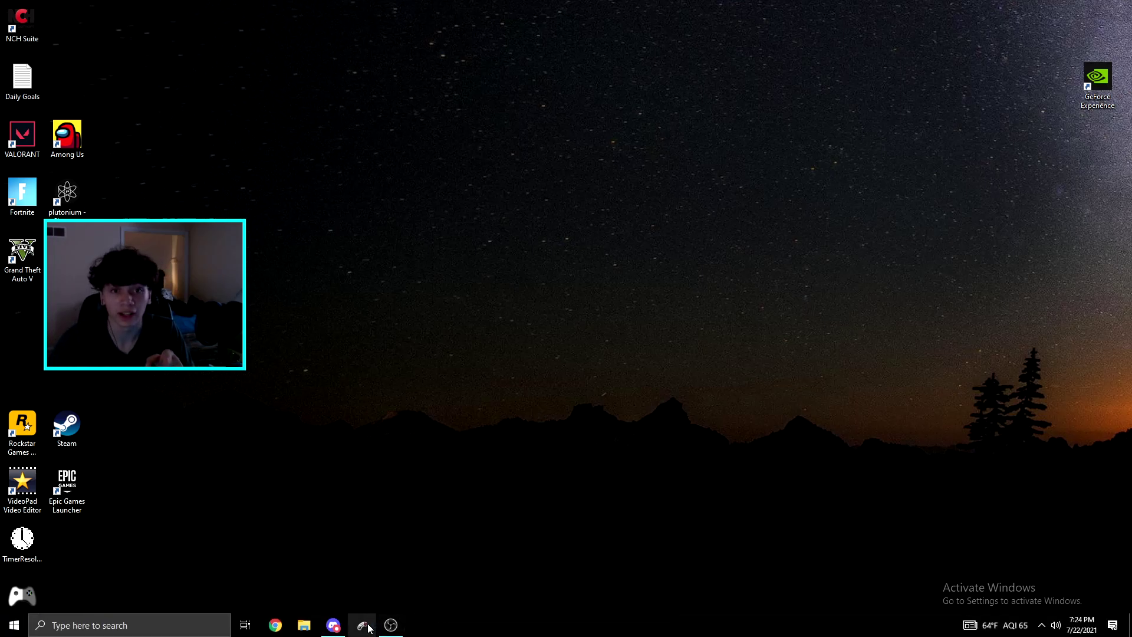
# Open antimicro and set the turbo delay of Game Controller 1's A button to 0.02 sec.
pyautogui.click(362, 625)
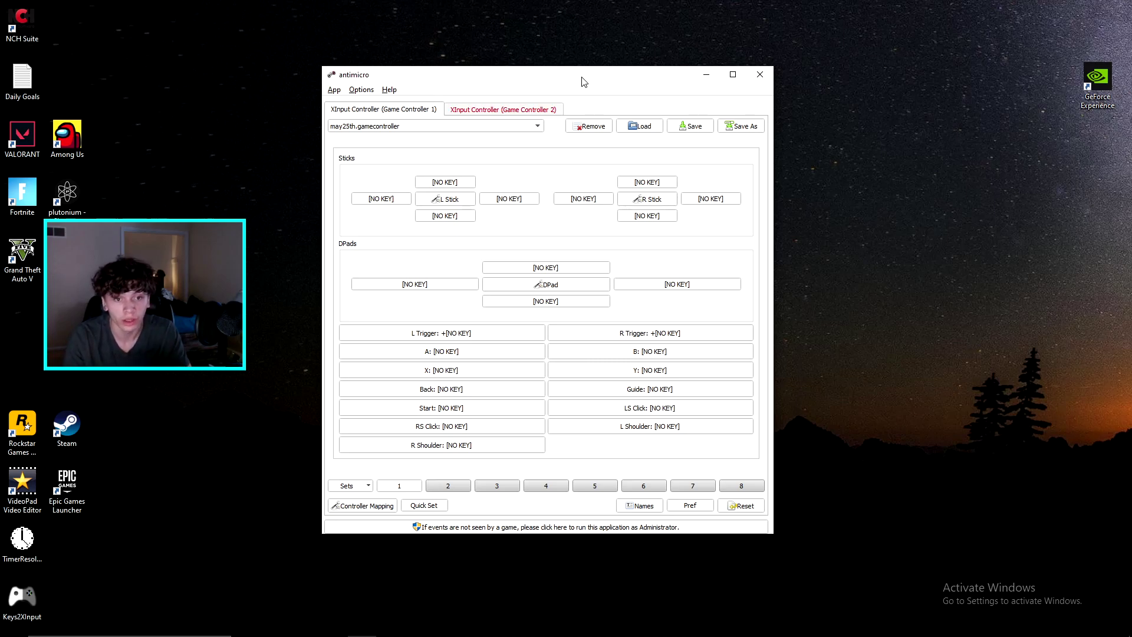
pyautogui.click(477, 353)
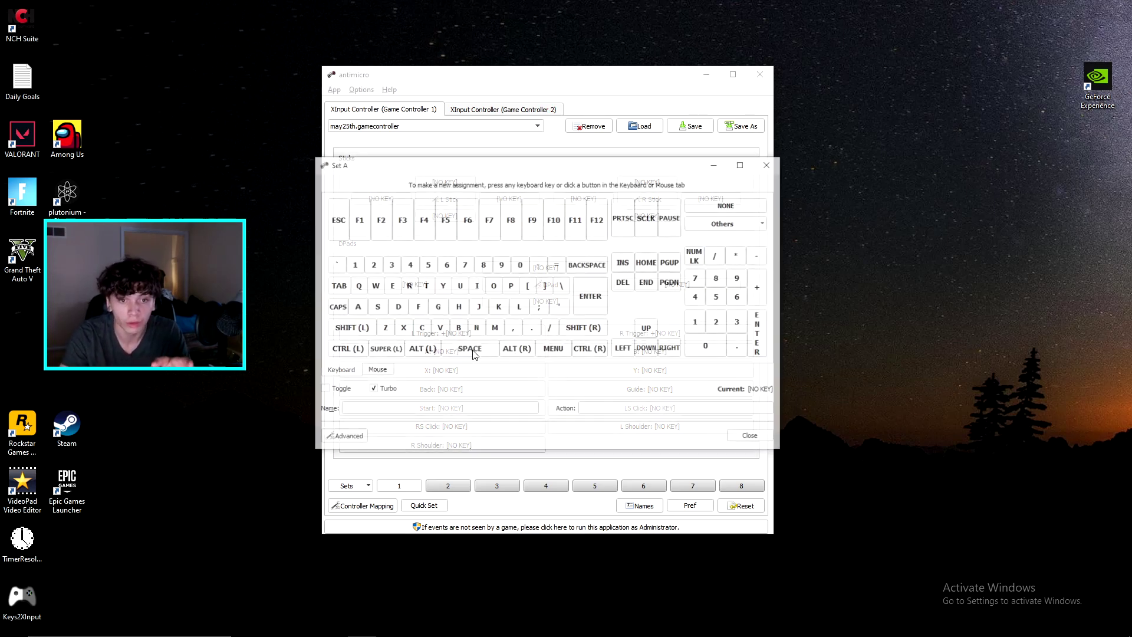
pyautogui.click(342, 439)
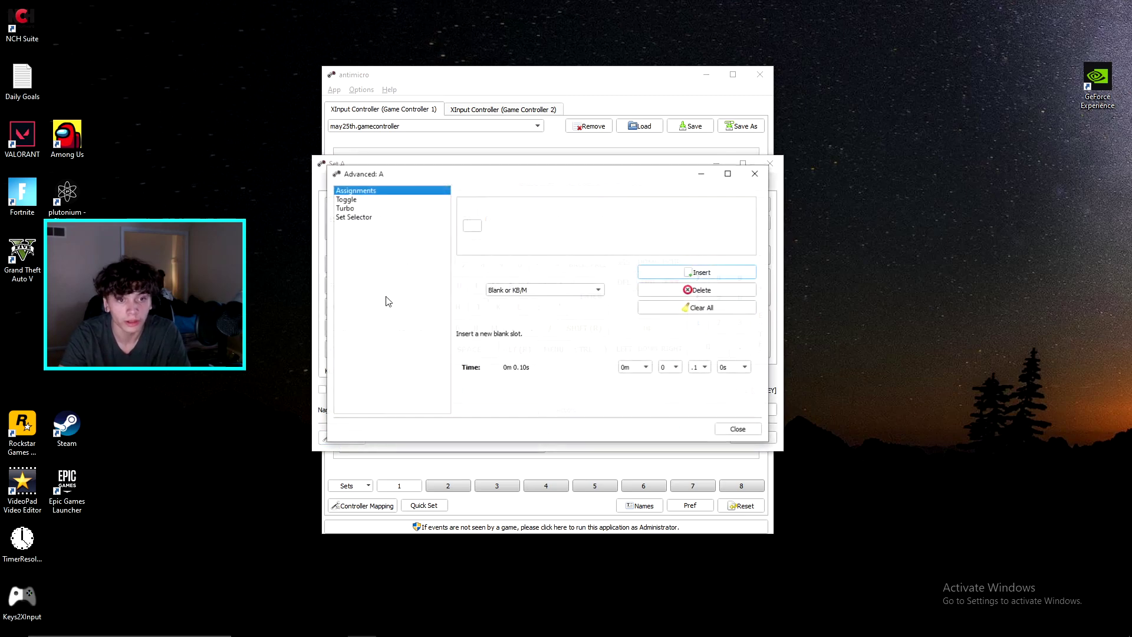
pyautogui.click(348, 209)
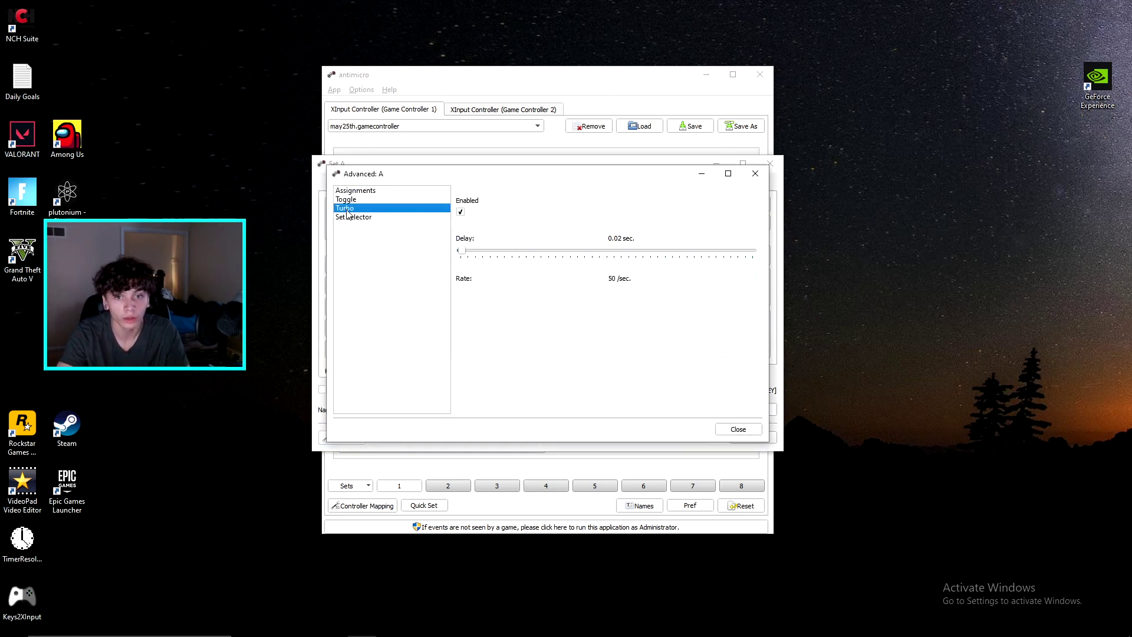
pyautogui.click(463, 253)
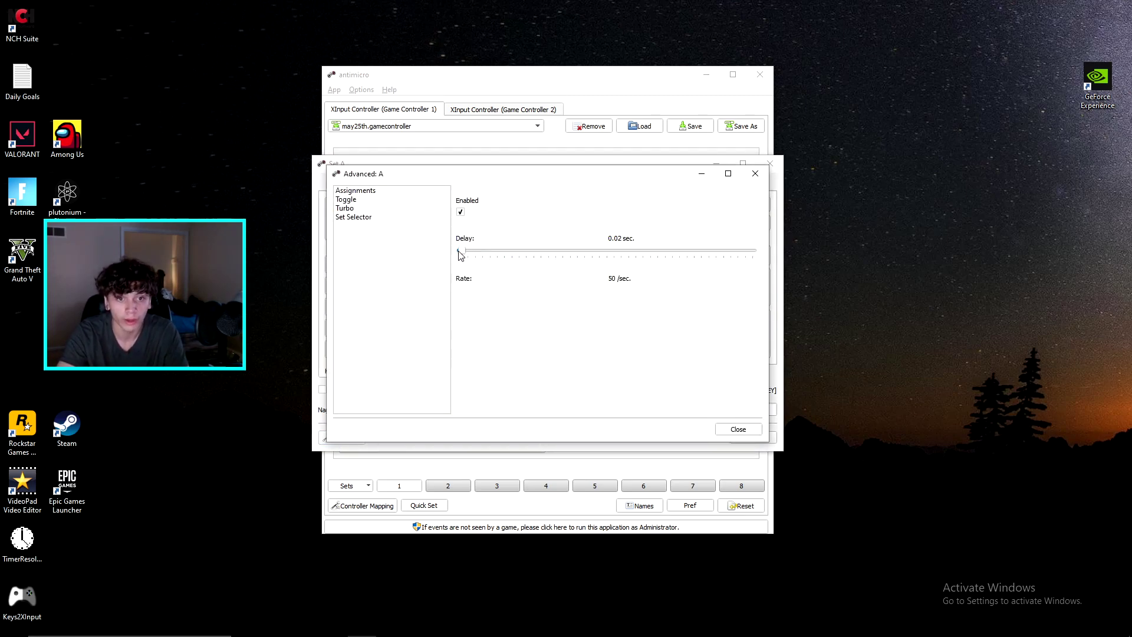
pyautogui.click(755, 174)
pyautogui.click(769, 163)
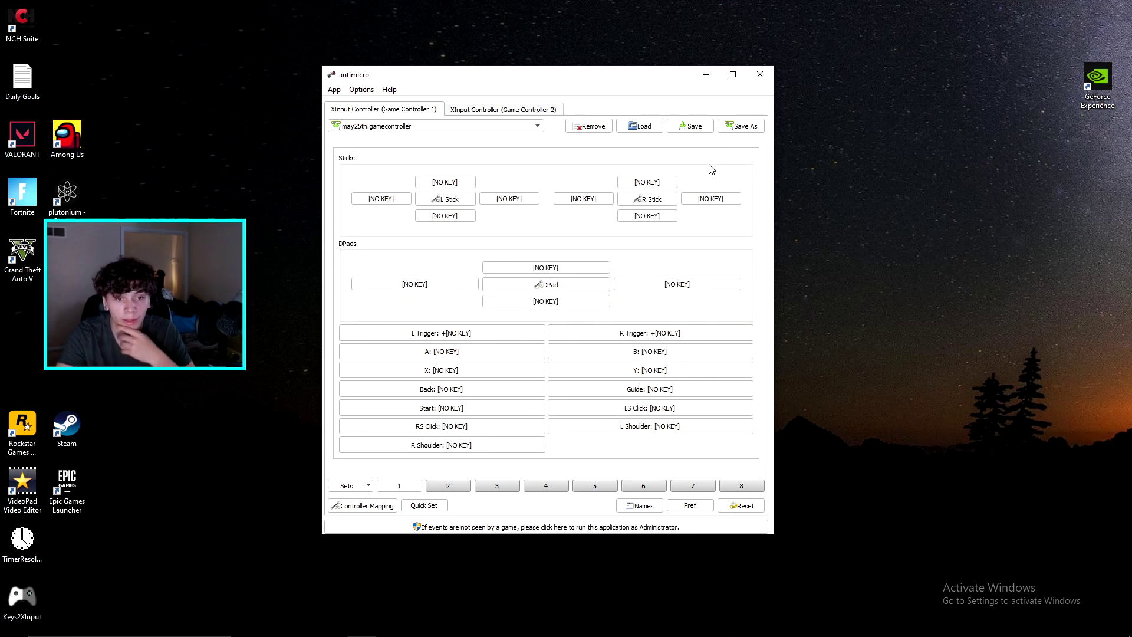
# Enable Turbo for the Start button of Game Controller 1 and adjust its turbo delay.
pyautogui.click(470, 408)
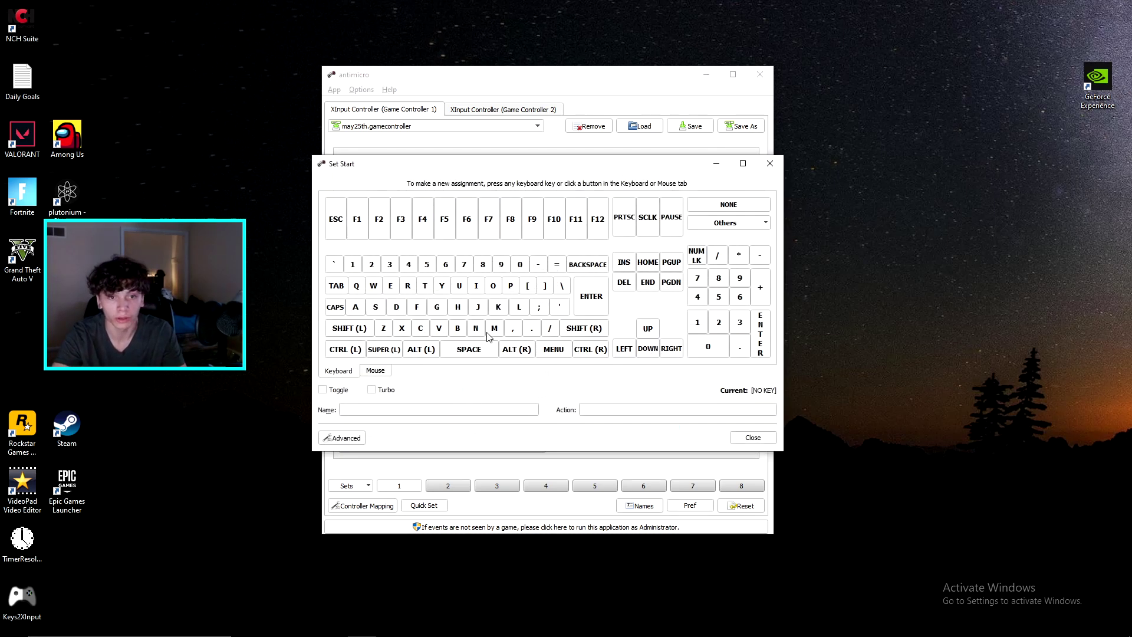
pyautogui.click(387, 391)
pyautogui.click(332, 439)
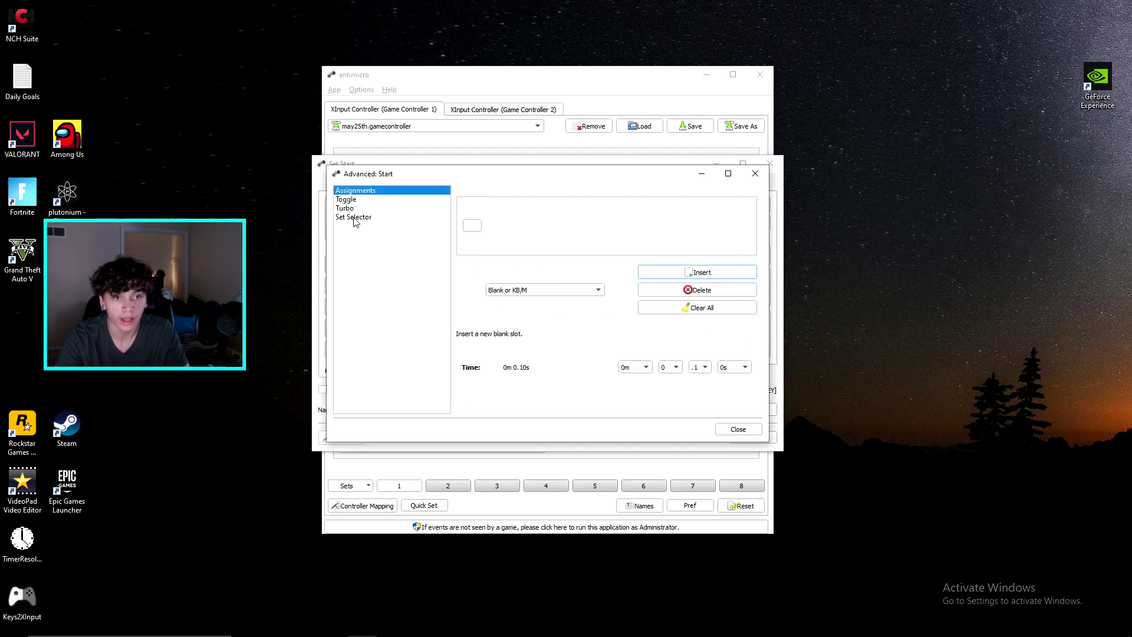
pyautogui.click(346, 208)
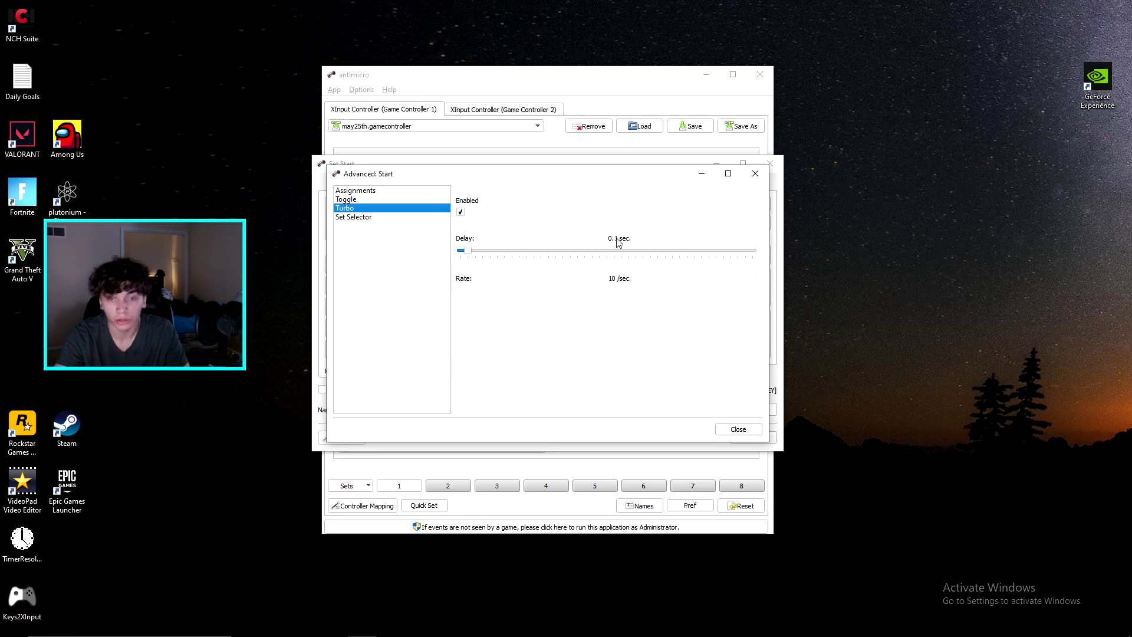
pyautogui.click(472, 257)
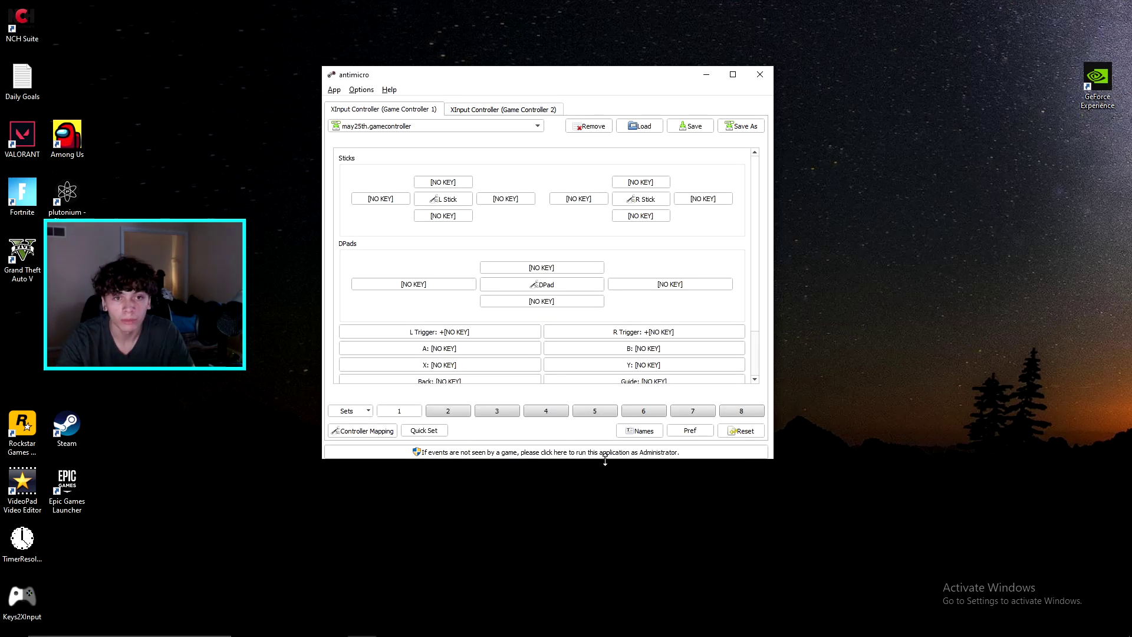
pyautogui.moveTo(606, 460)
pyautogui.mouseDown()
pyautogui.moveTo(607, 417)
pyautogui.moveTo(619, 454)
pyautogui.mouseUp()
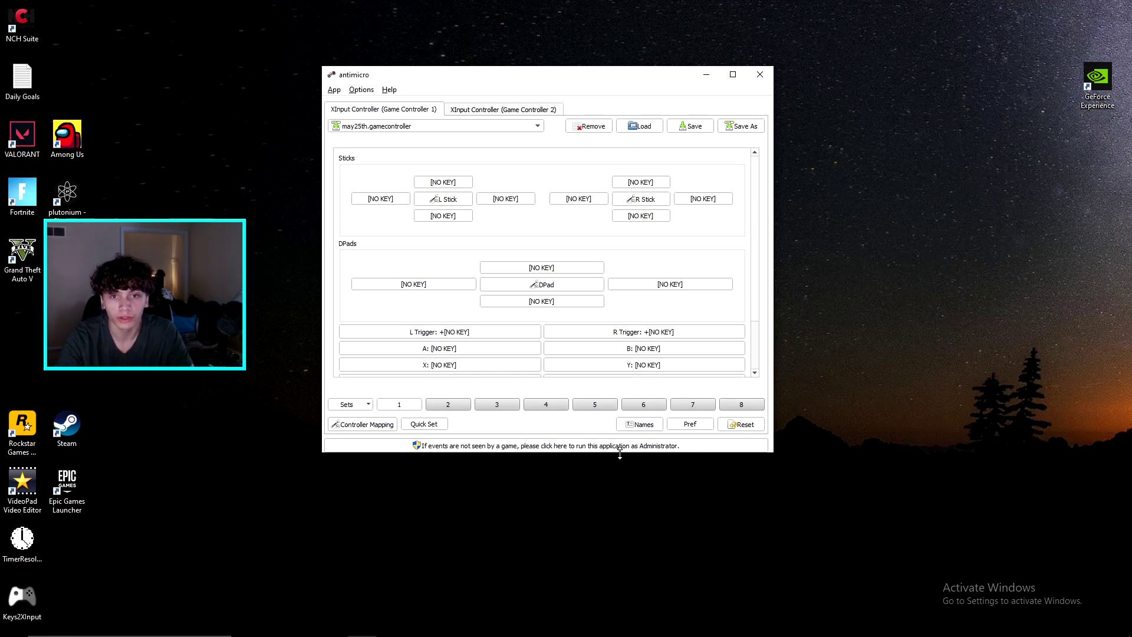
pyautogui.click(757, 76)
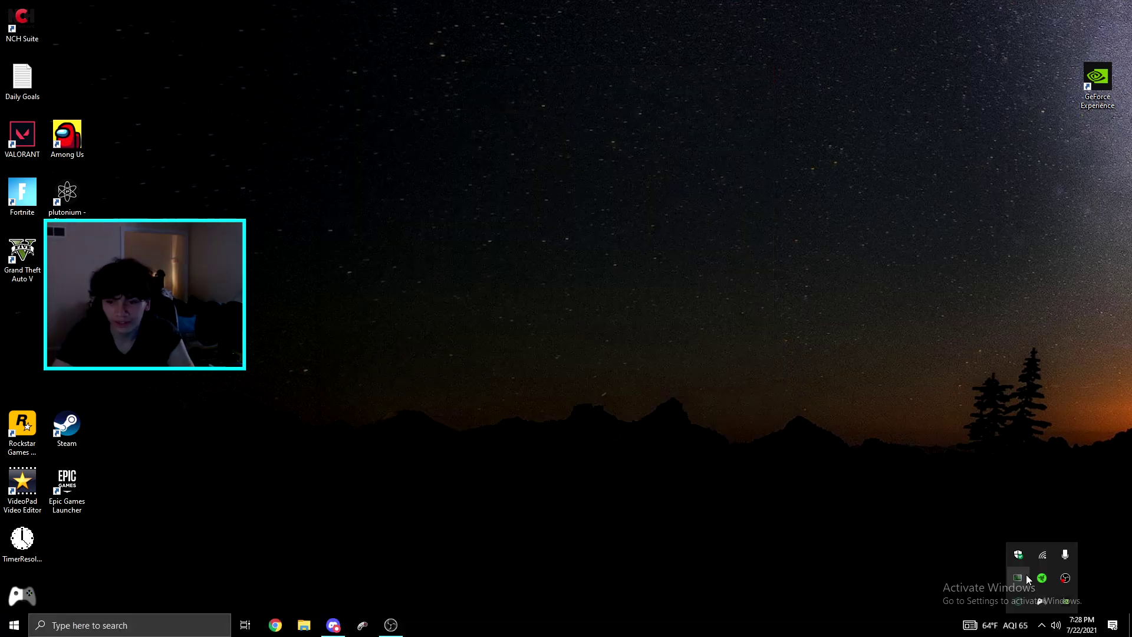
# Open Intelligent standby list cleaner and purge the standby list.
pyautogui.click(1018, 577)
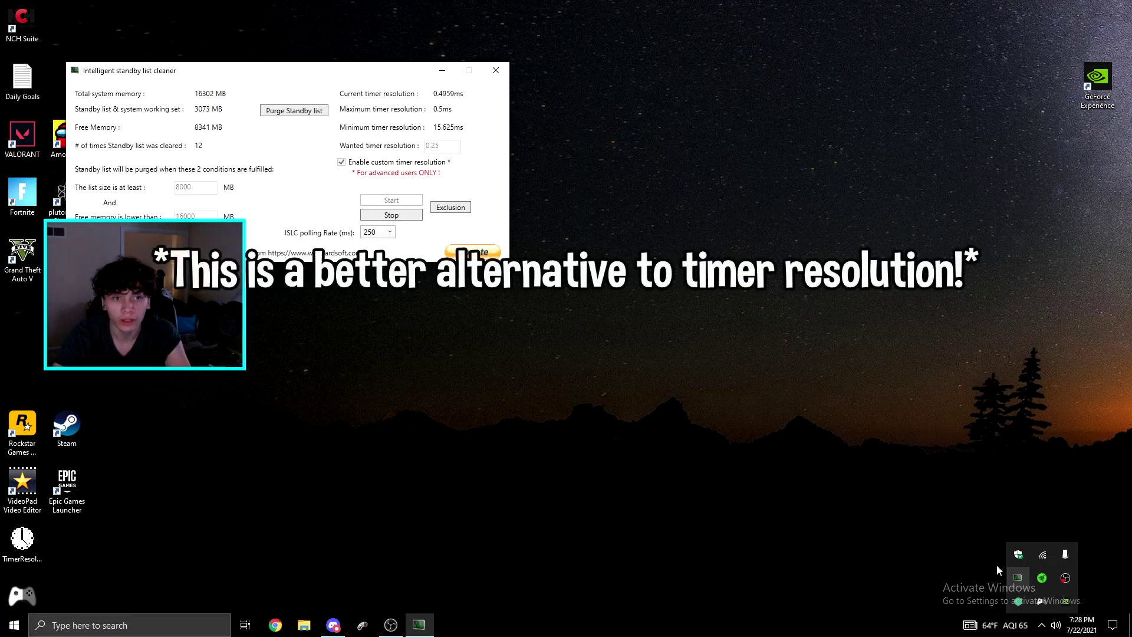
pyautogui.moveTo(409, 71); pyautogui.dragTo(715, 168)
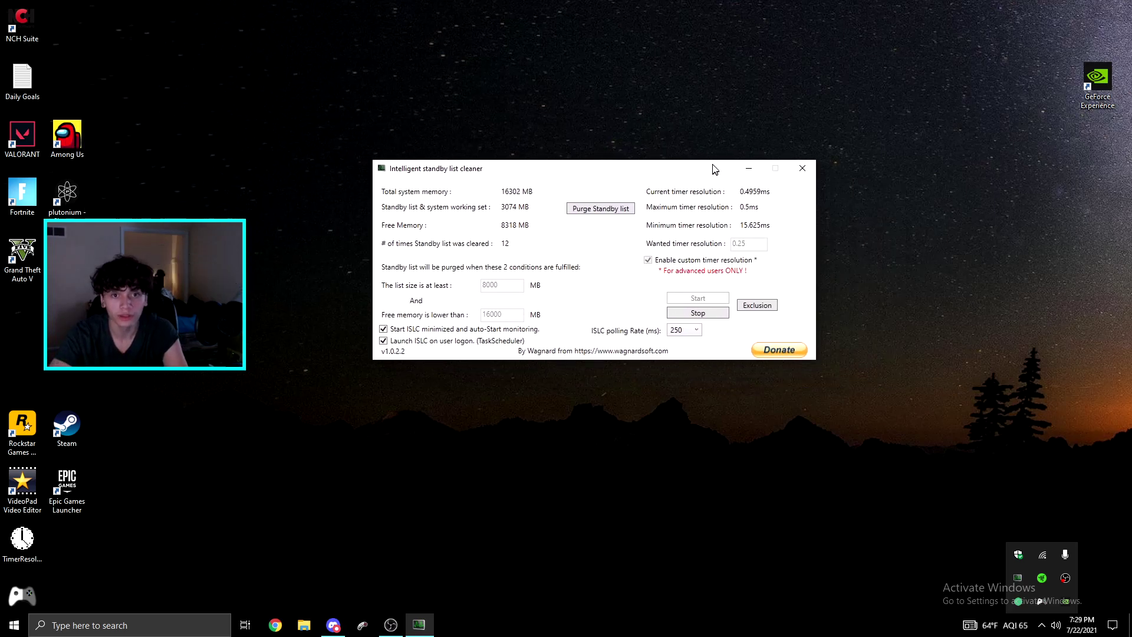
pyautogui.click(620, 210)
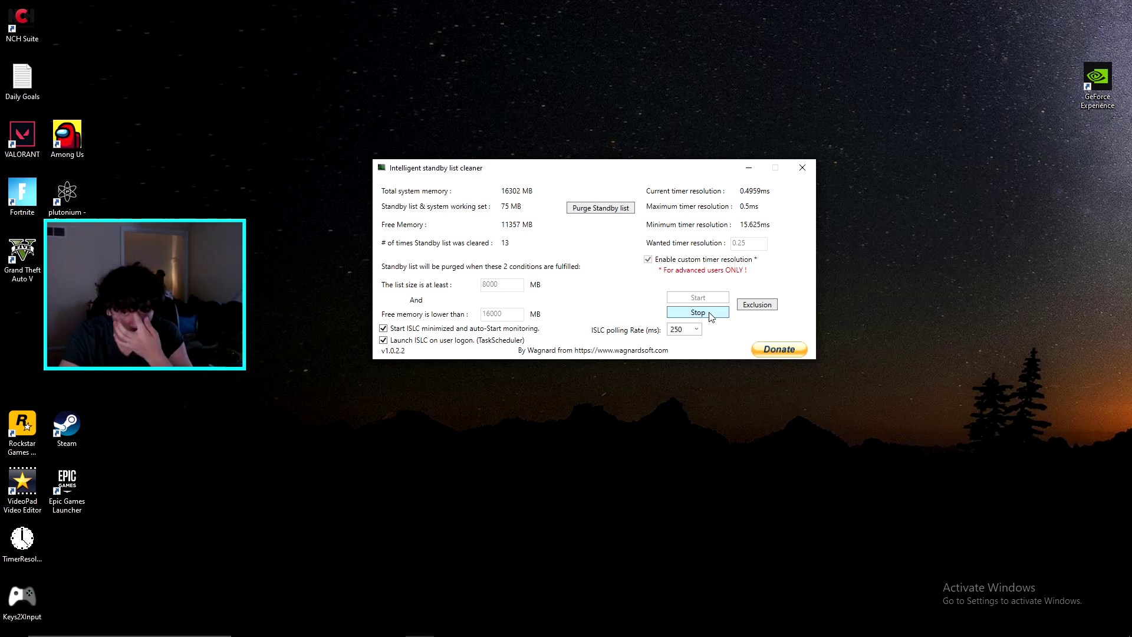
# Stop the standby list monitoring and choose an ISLC polling rate of 250 ms.
pyautogui.click(710, 315)
pyautogui.click(695, 334)
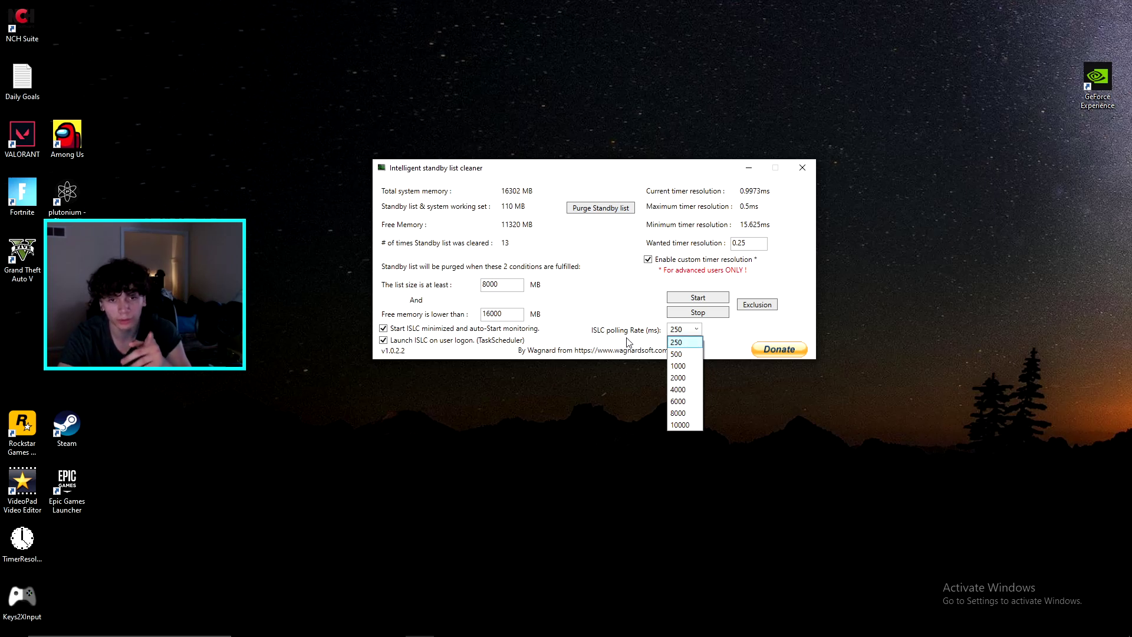
pyautogui.click(680, 343)
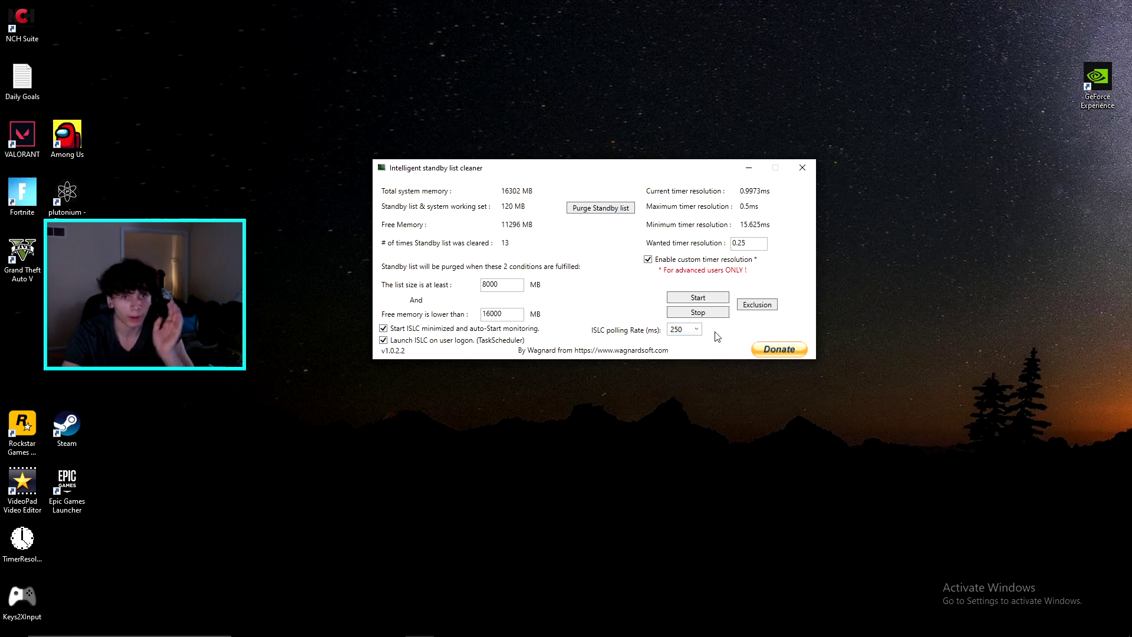